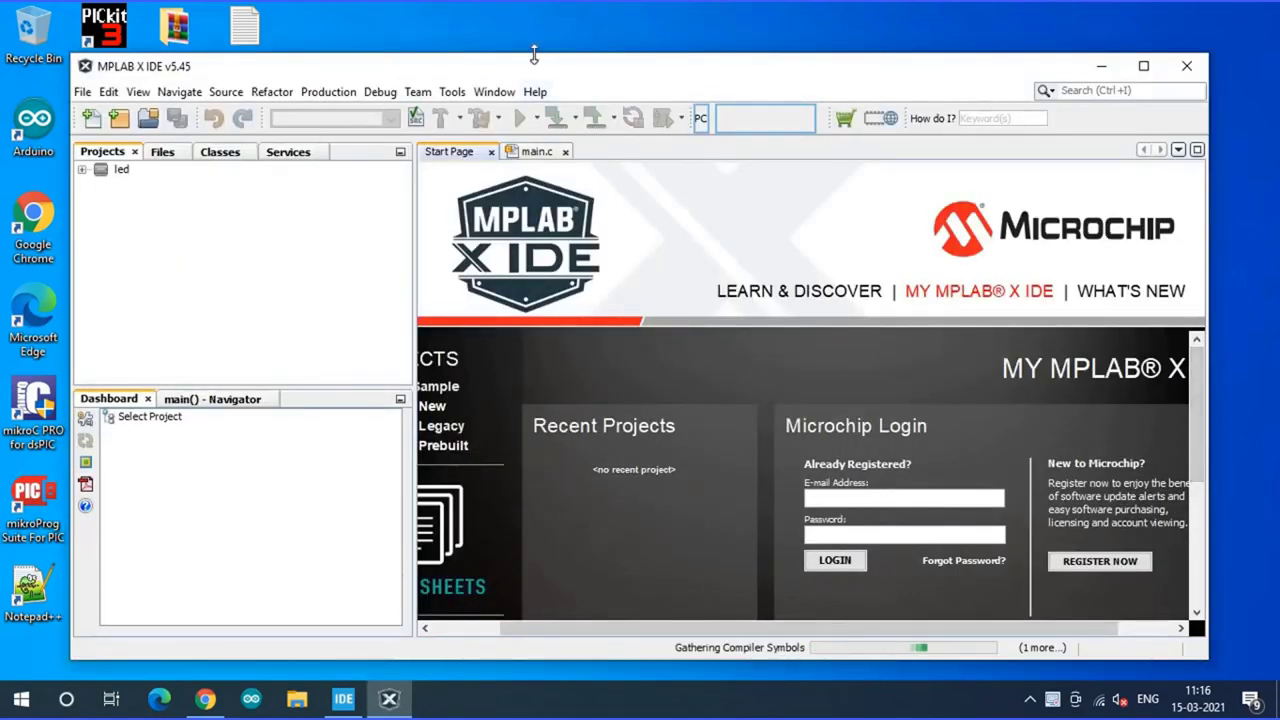
{"action": "left_click_drag", "start_coordinate": [537, 55], "coordinate": [540, 7]}
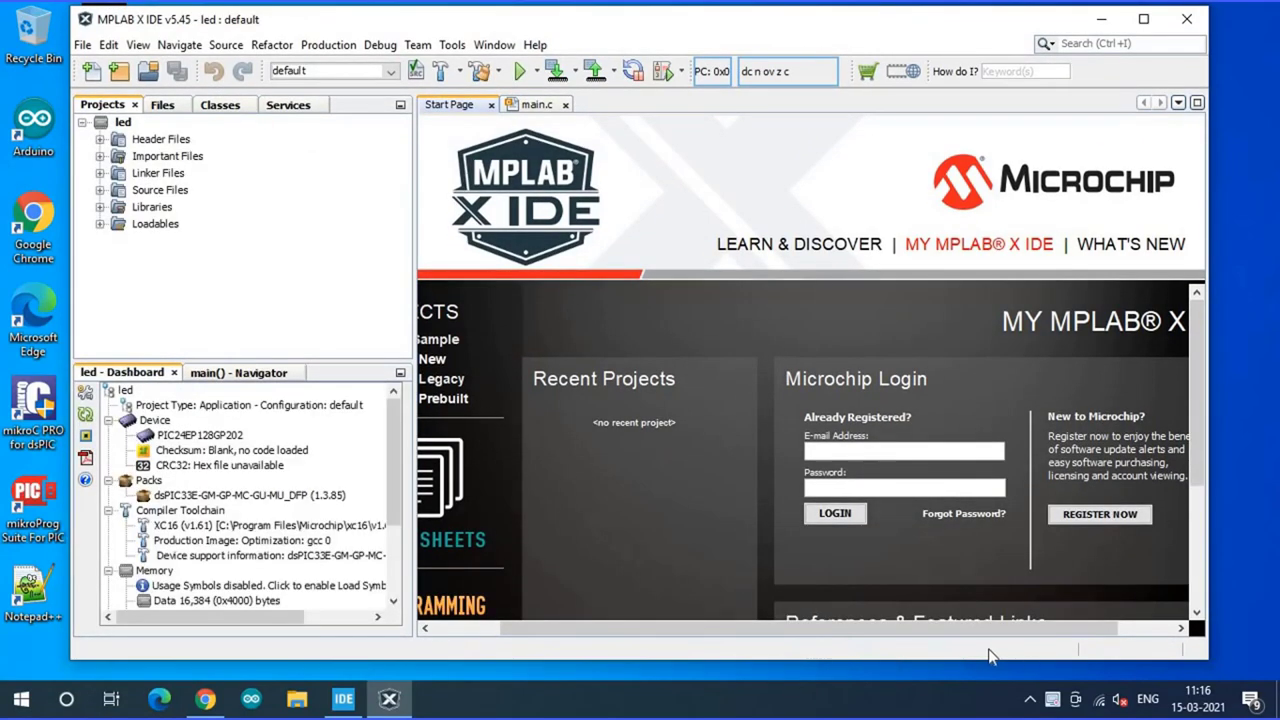
{"action": "left_click", "coordinate": [452, 45]}
{"action": "left_click", "coordinate": [527, 191]}
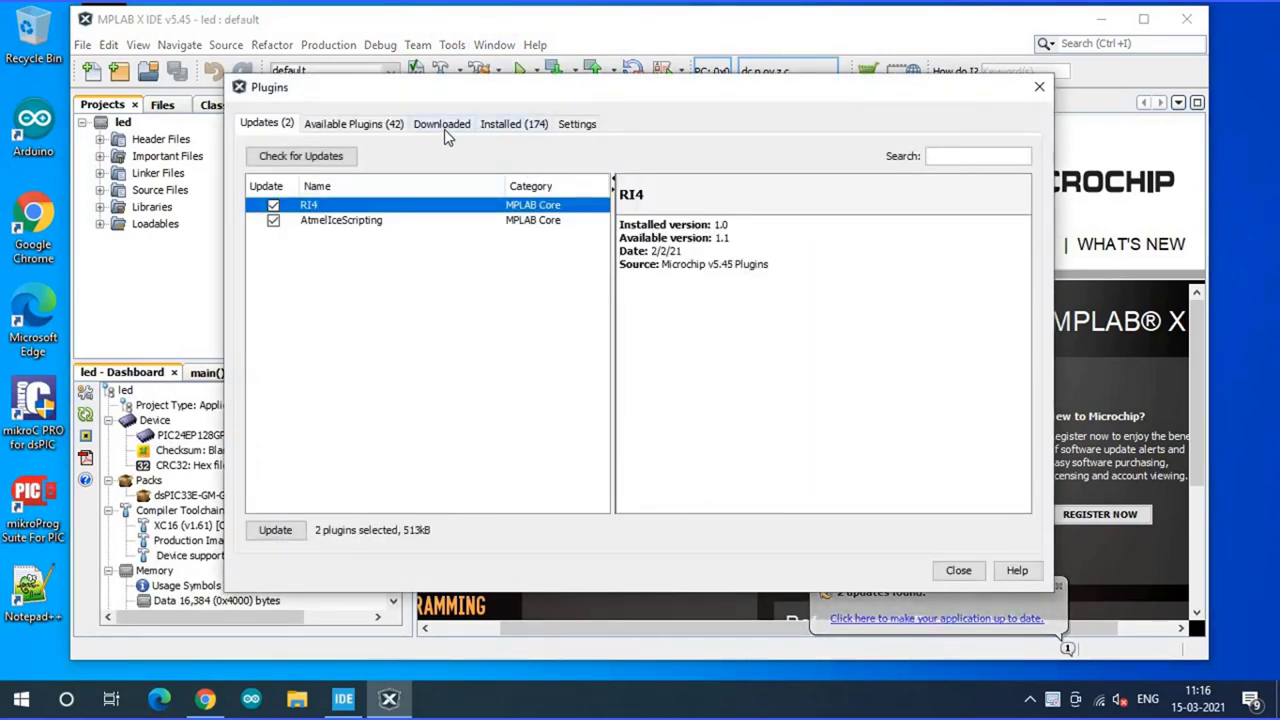
{"action": "left_click", "coordinate": [366, 126]}
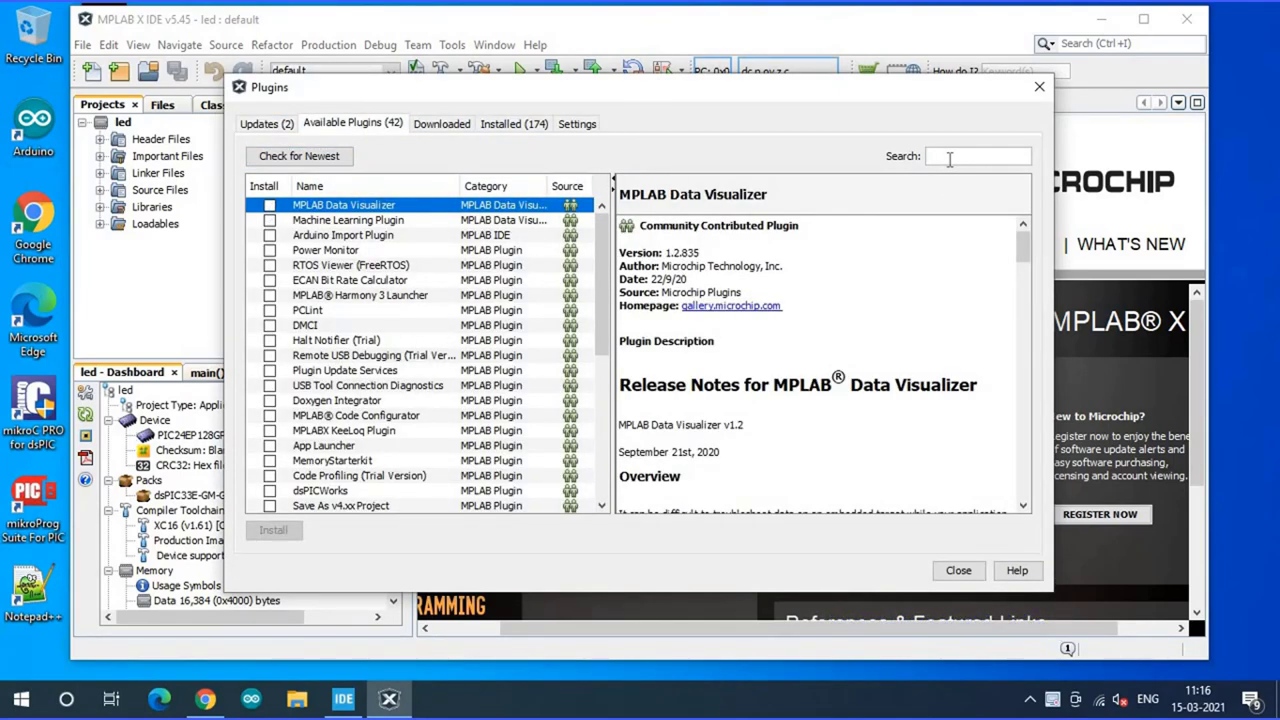
{"action": "type", "text": "mPlab"}
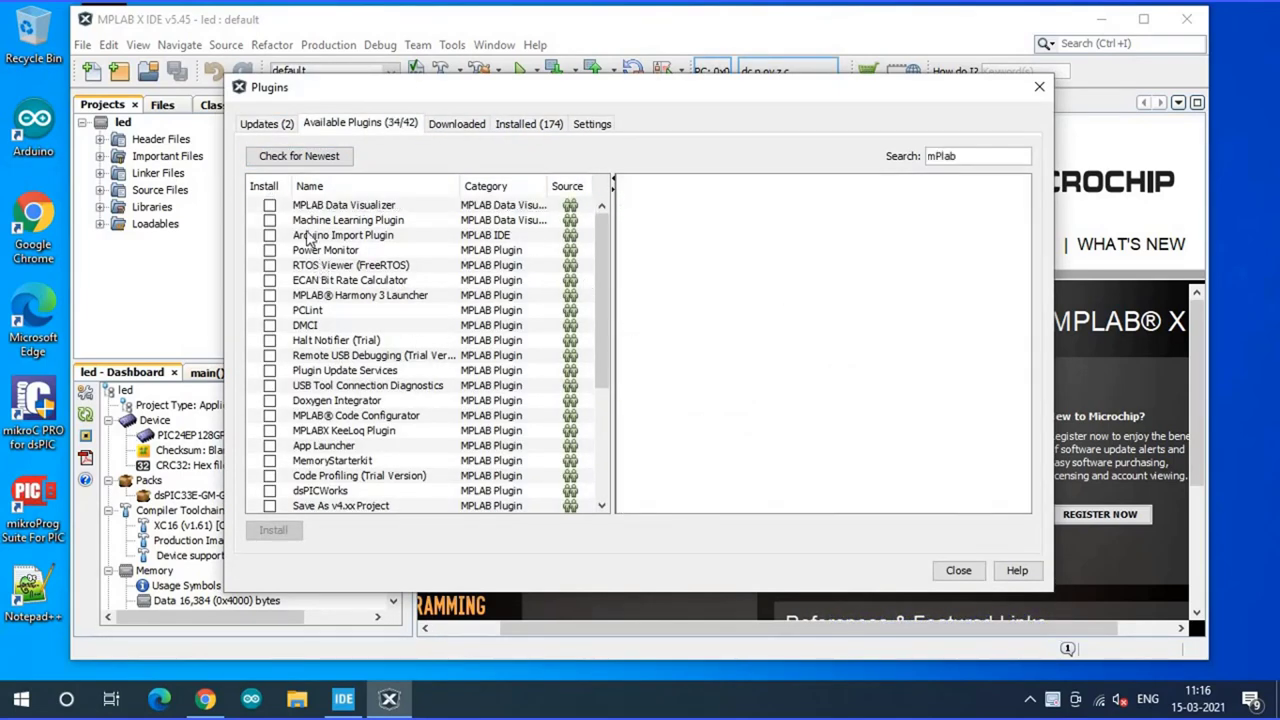
{"action": "left_click", "coordinate": [269, 205]}
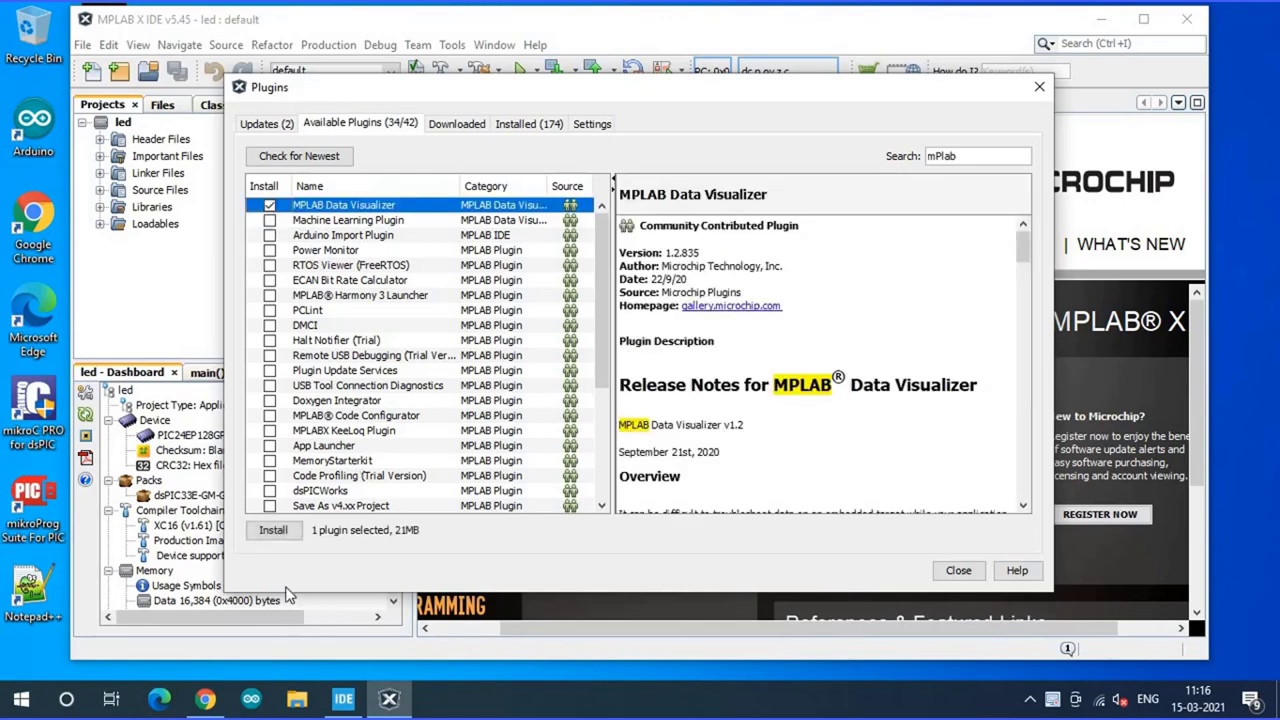
{"action": "left_click", "coordinate": [273, 530]}
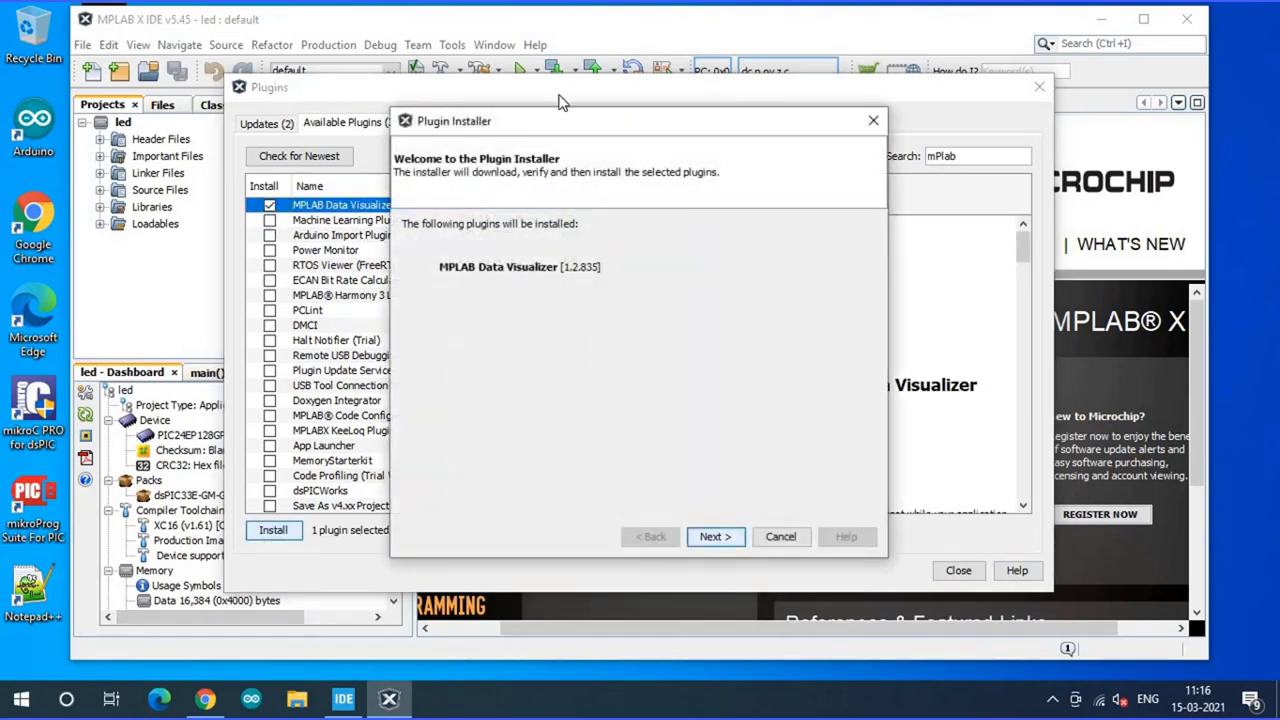
{"action": "left_click_drag", "start_coordinate": [745, 140], "coordinate": [749, 216]}
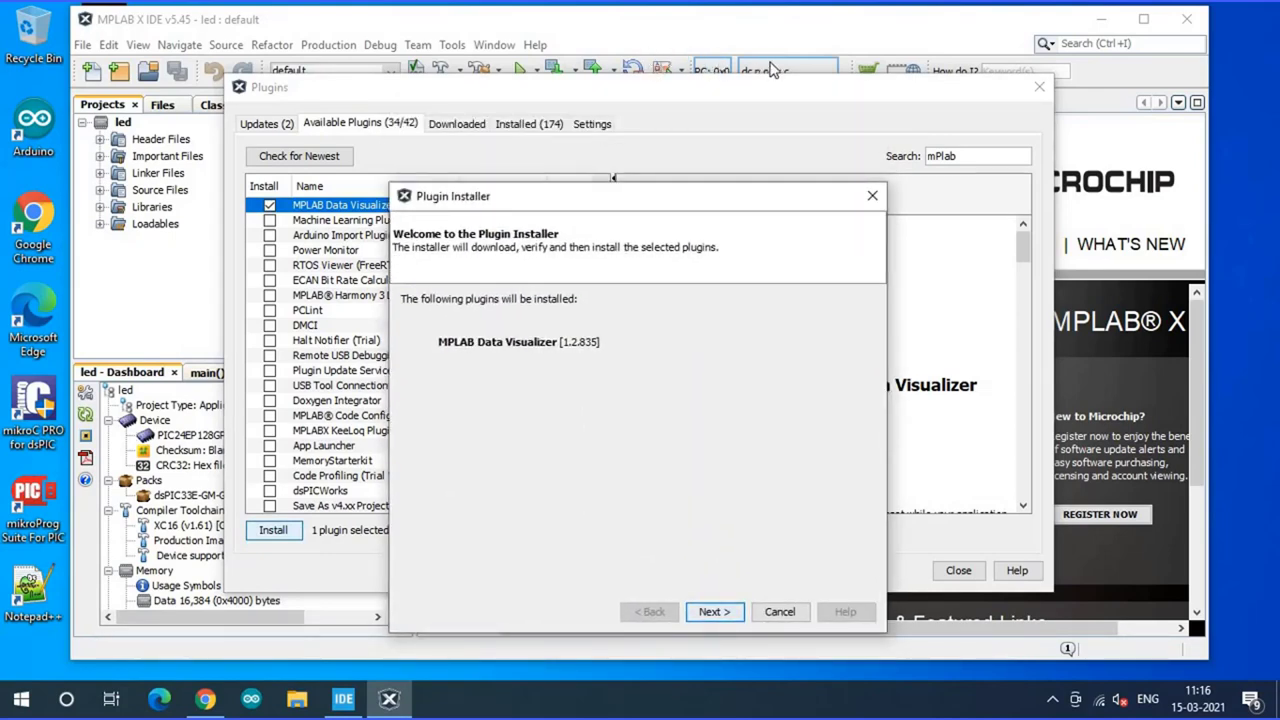
{"action": "left_click", "coordinate": [782, 612]}
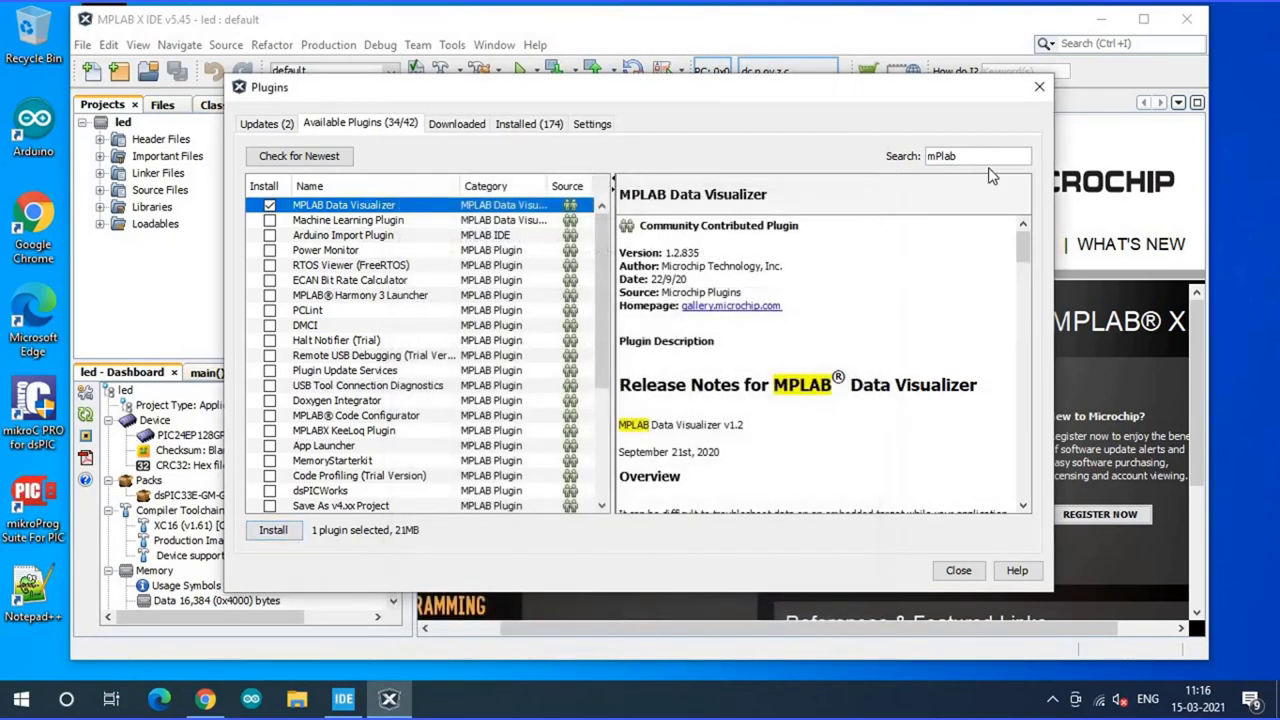
{"action": "left_click", "coordinate": [1039, 87]}
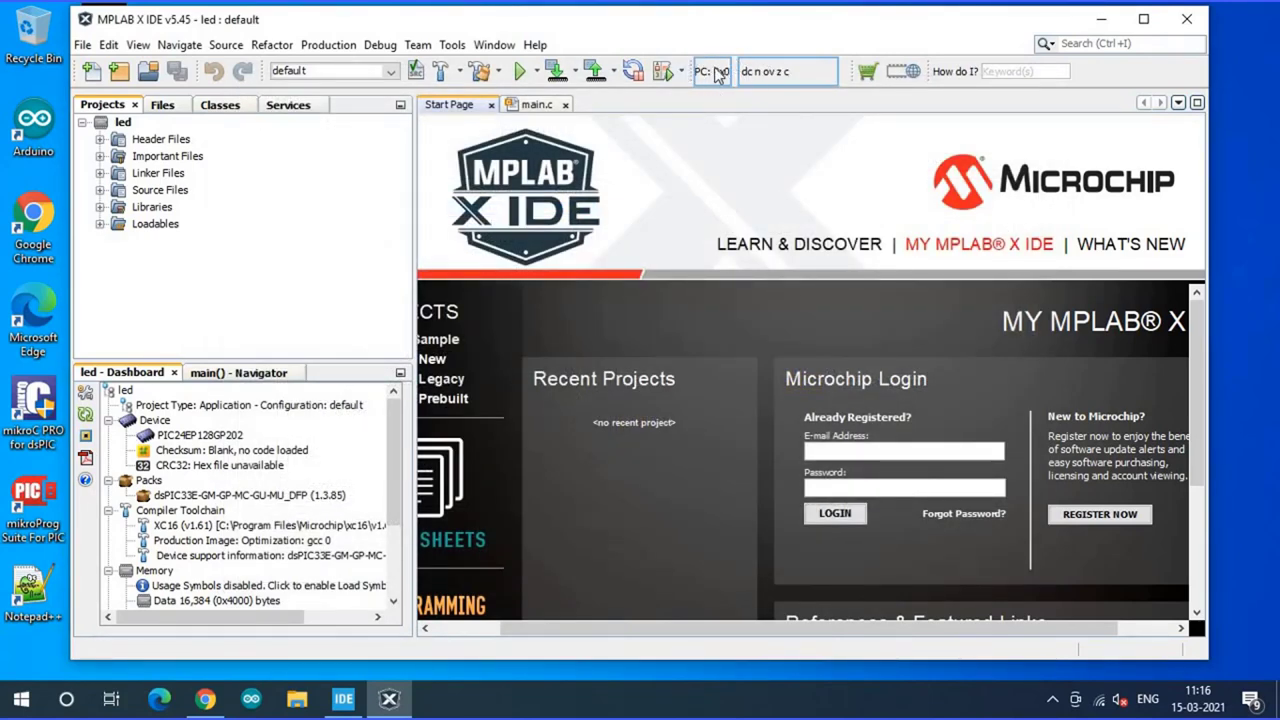
Install the MPLAB Data Visualizer plugin from the available plugins, accepting the license terms and choosing to restart later
{"action": "left_click", "coordinate": [453, 46]}
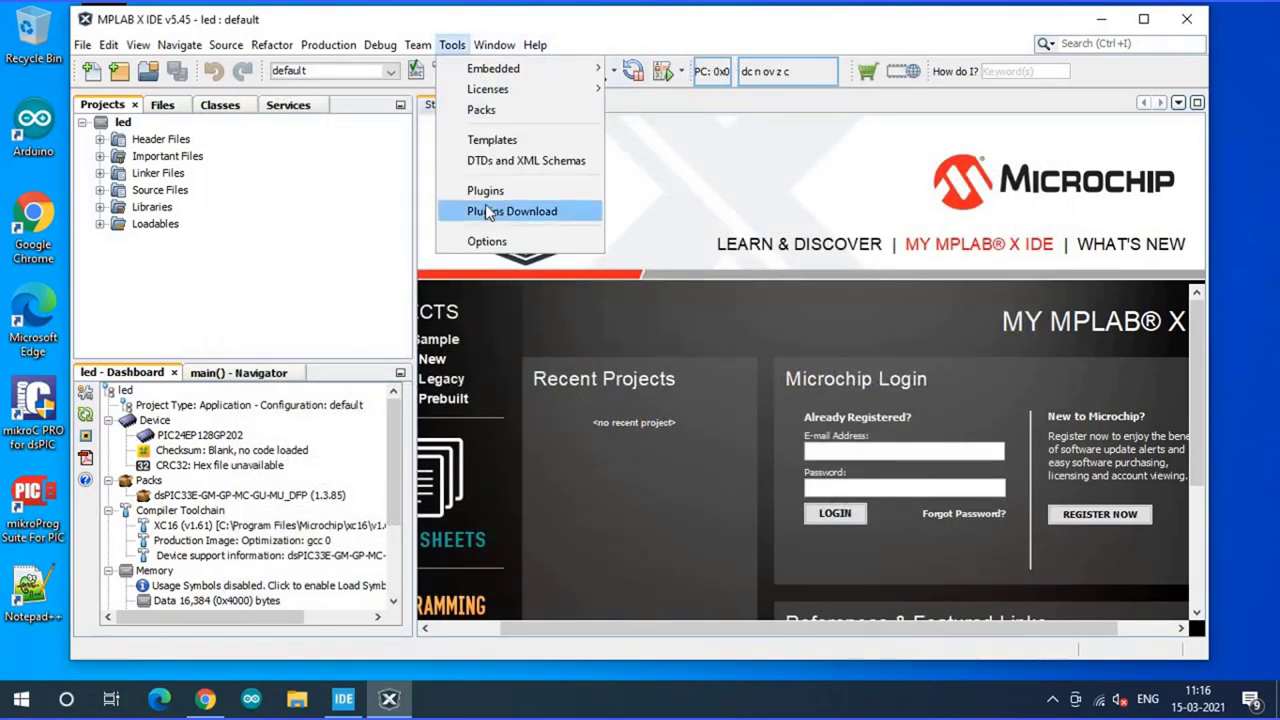
{"action": "left_click", "coordinate": [482, 195]}
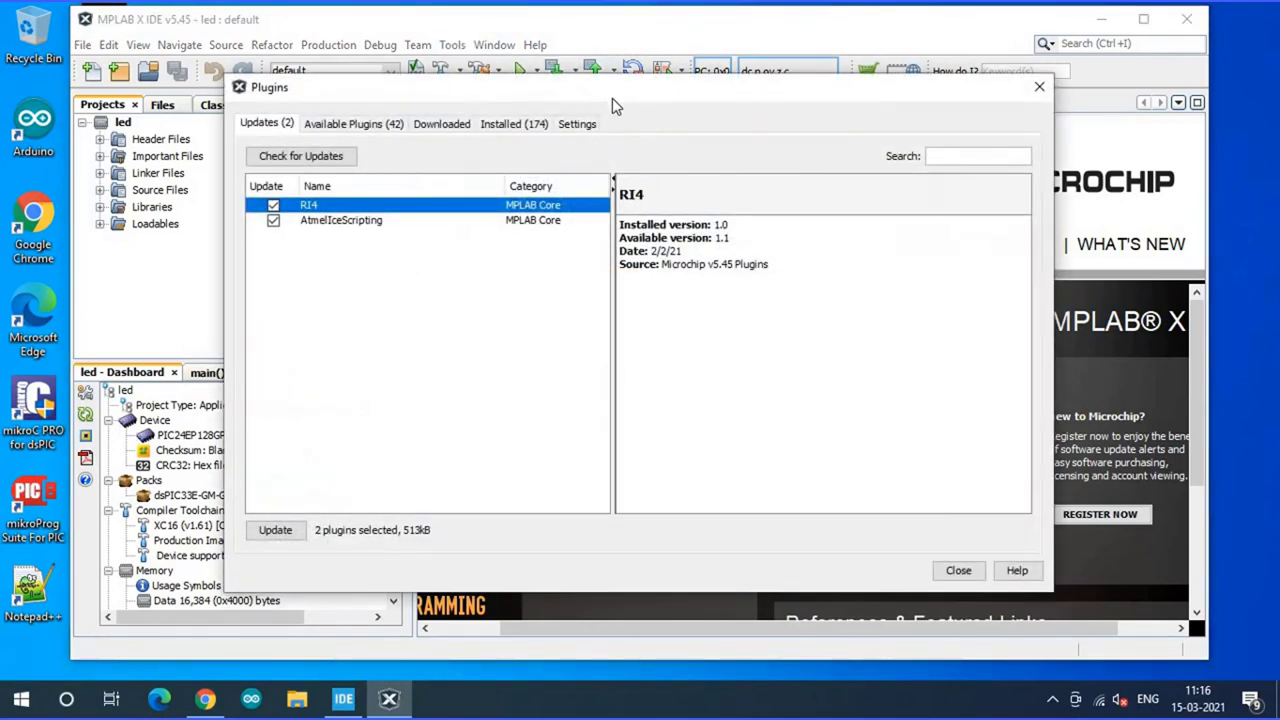
{"action": "left_click_drag", "start_coordinate": [612, 97], "coordinate": [642, 163]}
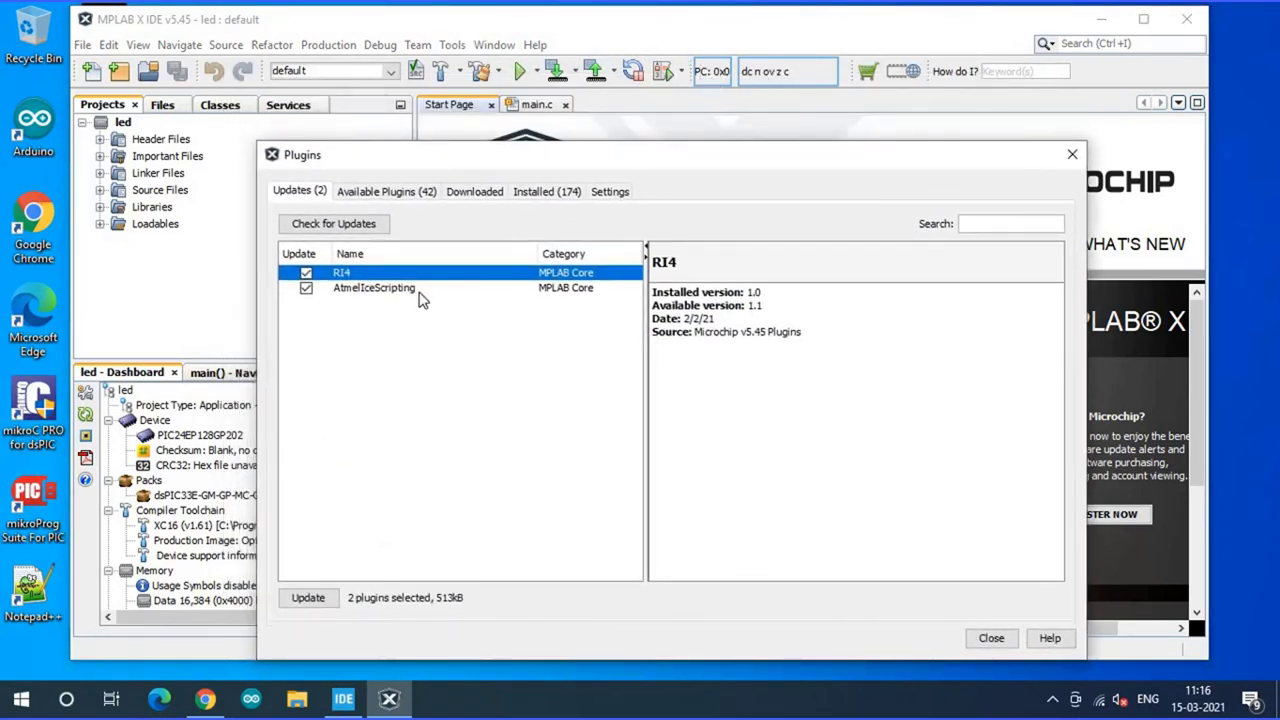
{"action": "left_click", "coordinate": [405, 193]}
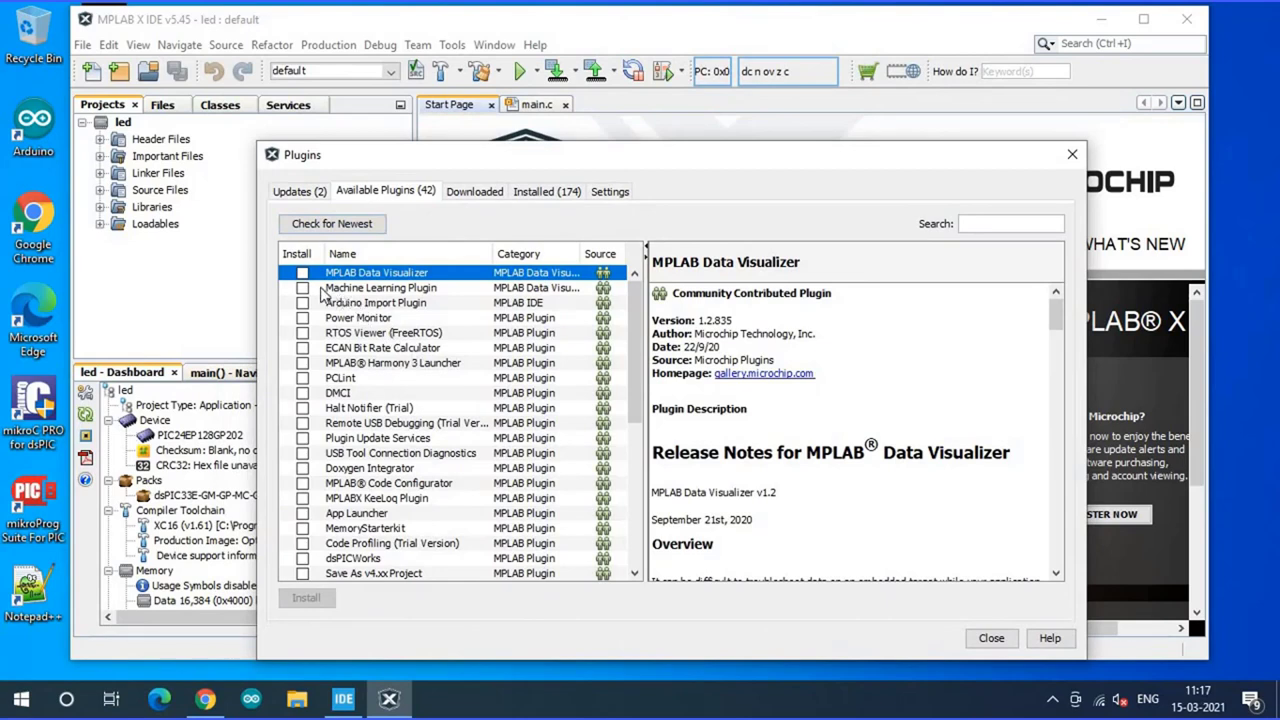
{"action": "left_click", "coordinate": [302, 273]}
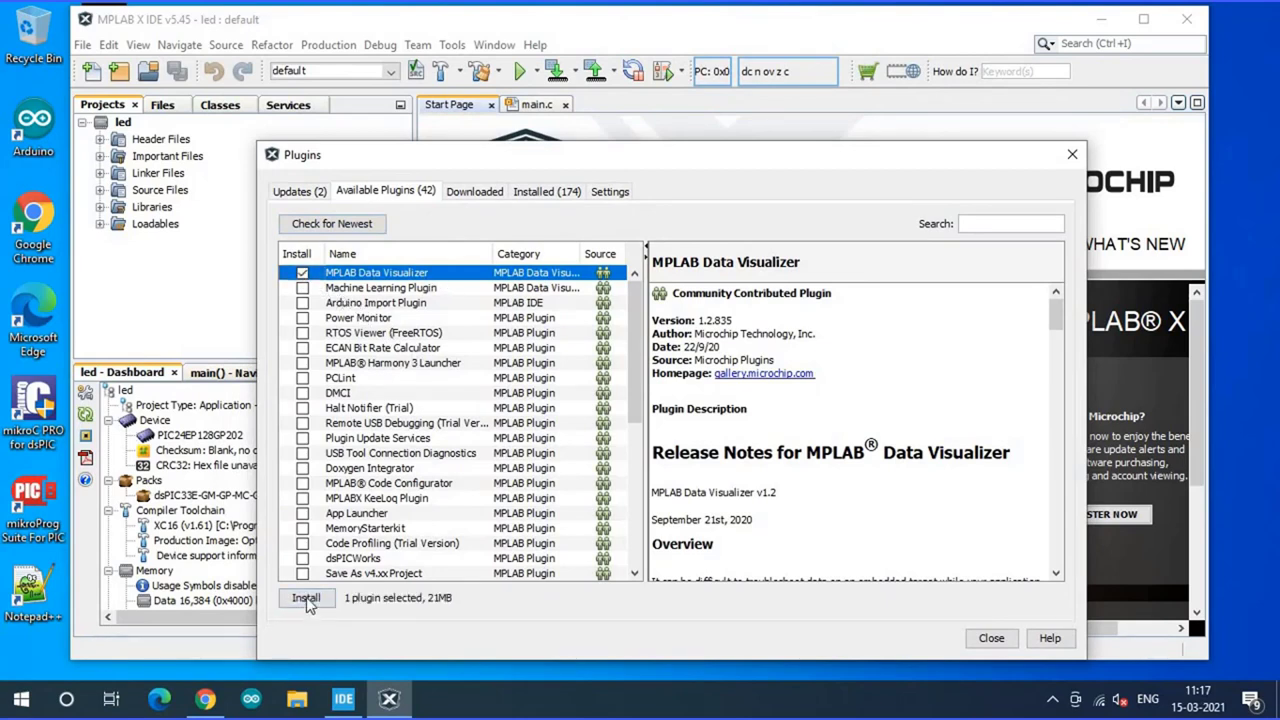
{"action": "left_click", "coordinate": [306, 597]}
{"action": "left_click", "coordinate": [744, 605]}
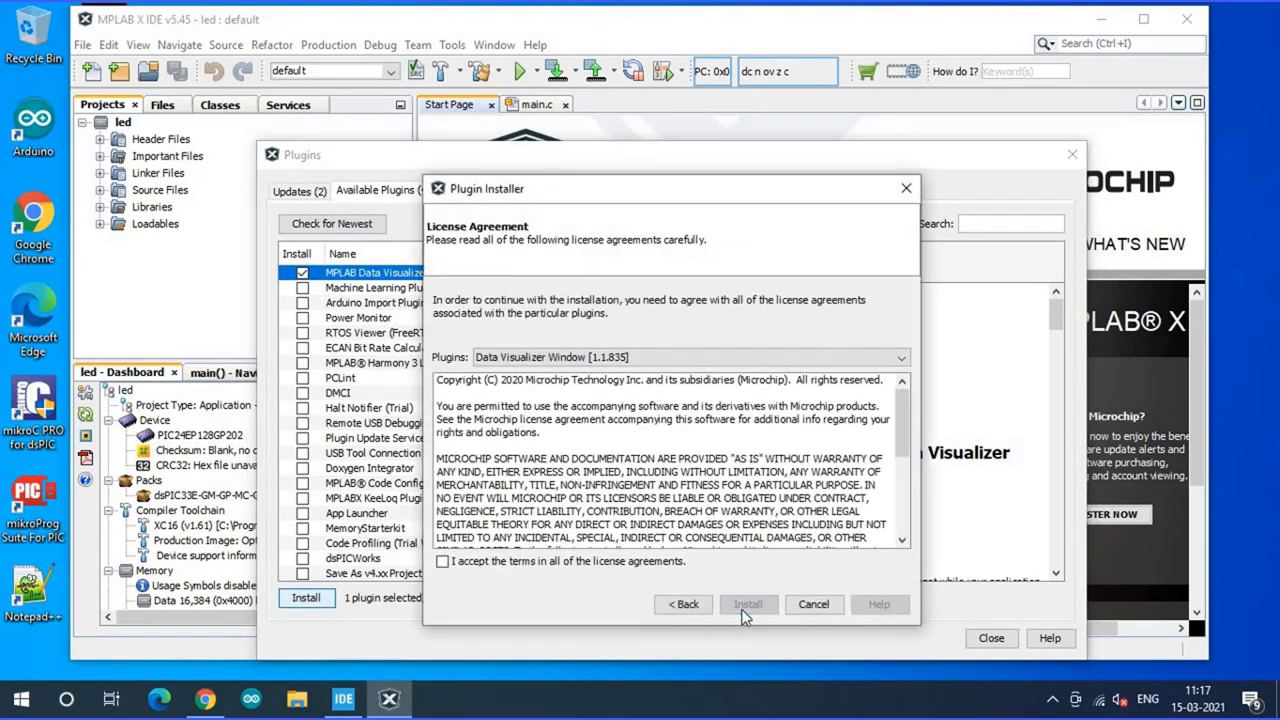
{"action": "left_click", "coordinate": [571, 562]}
{"action": "left_click", "coordinate": [748, 604]}
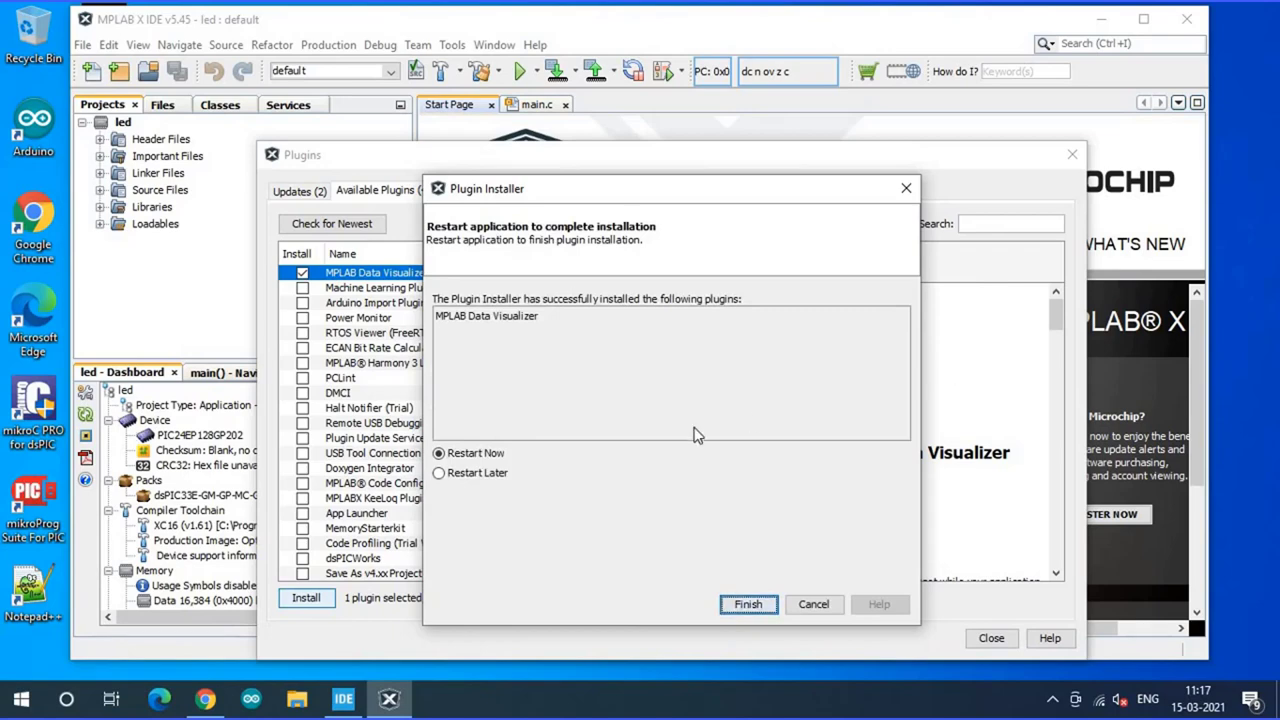
{"action": "left_click", "coordinate": [489, 473]}
{"action": "left_click", "coordinate": [748, 605]}
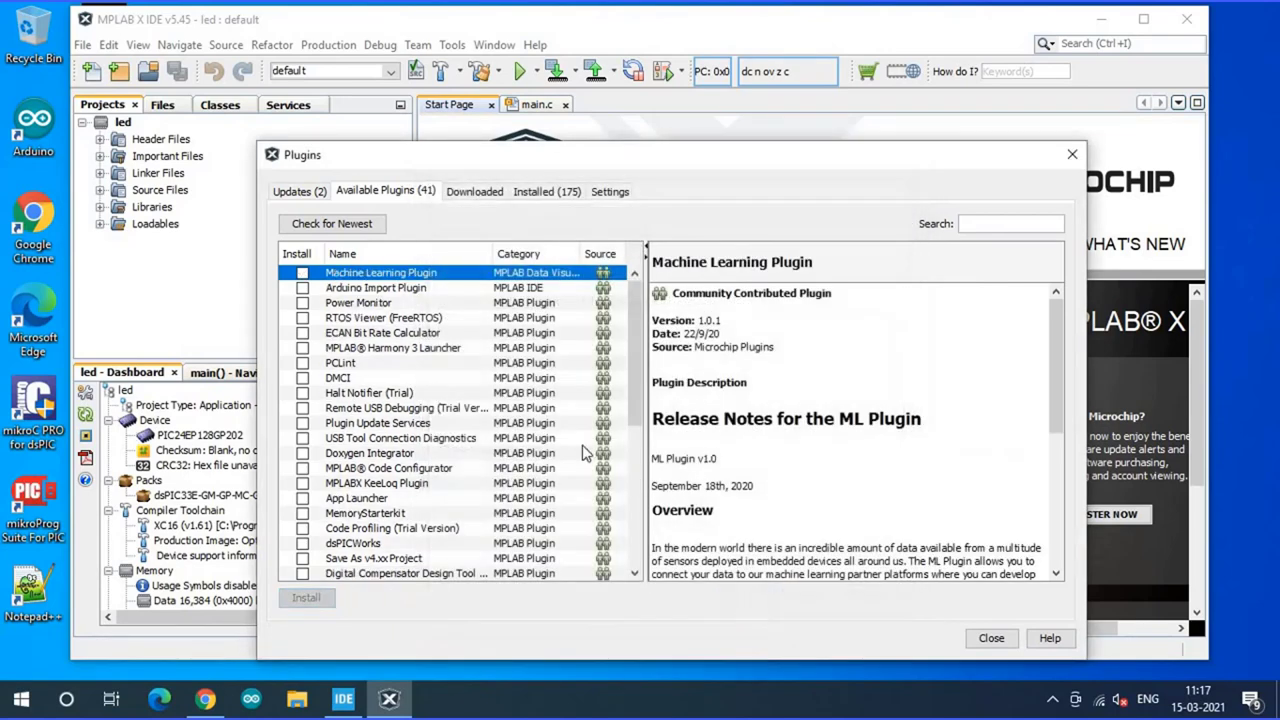
Install the MPLAB Code Configurator plugin, accepting the license terms and postponing the application restart
{"action": "left_click", "coordinate": [302, 468]}
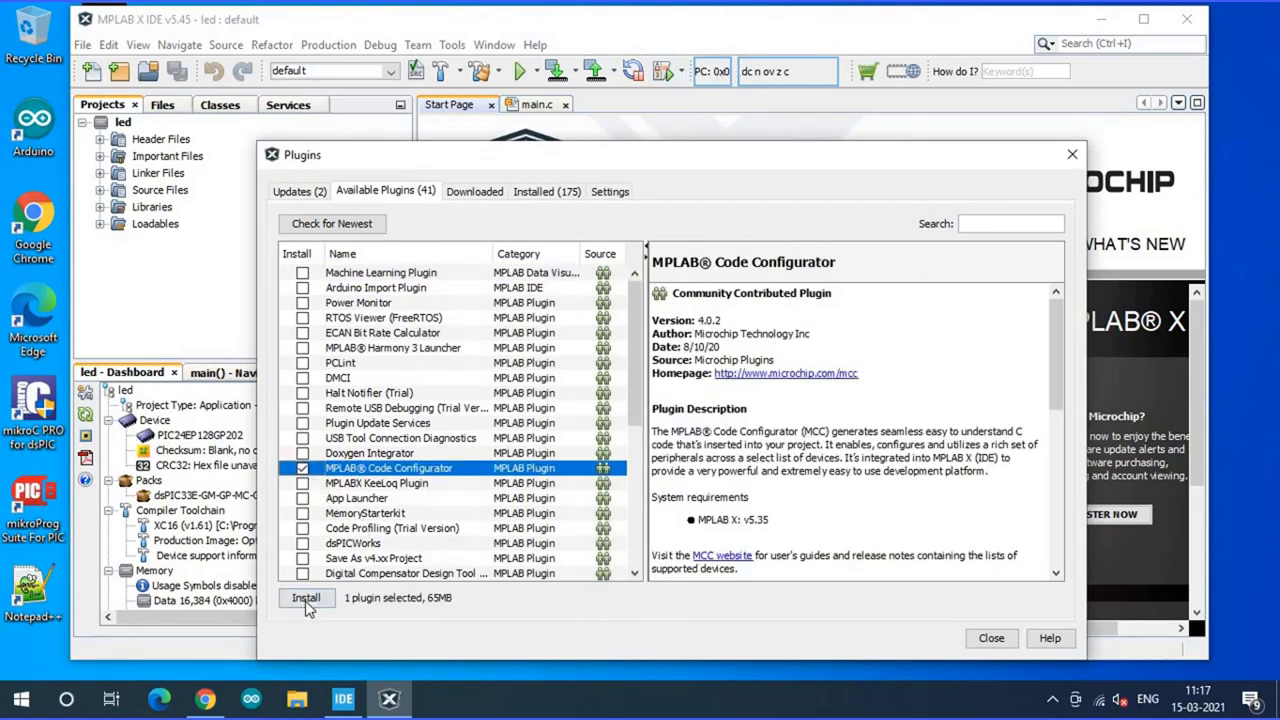
{"action": "left_click", "coordinate": [306, 600]}
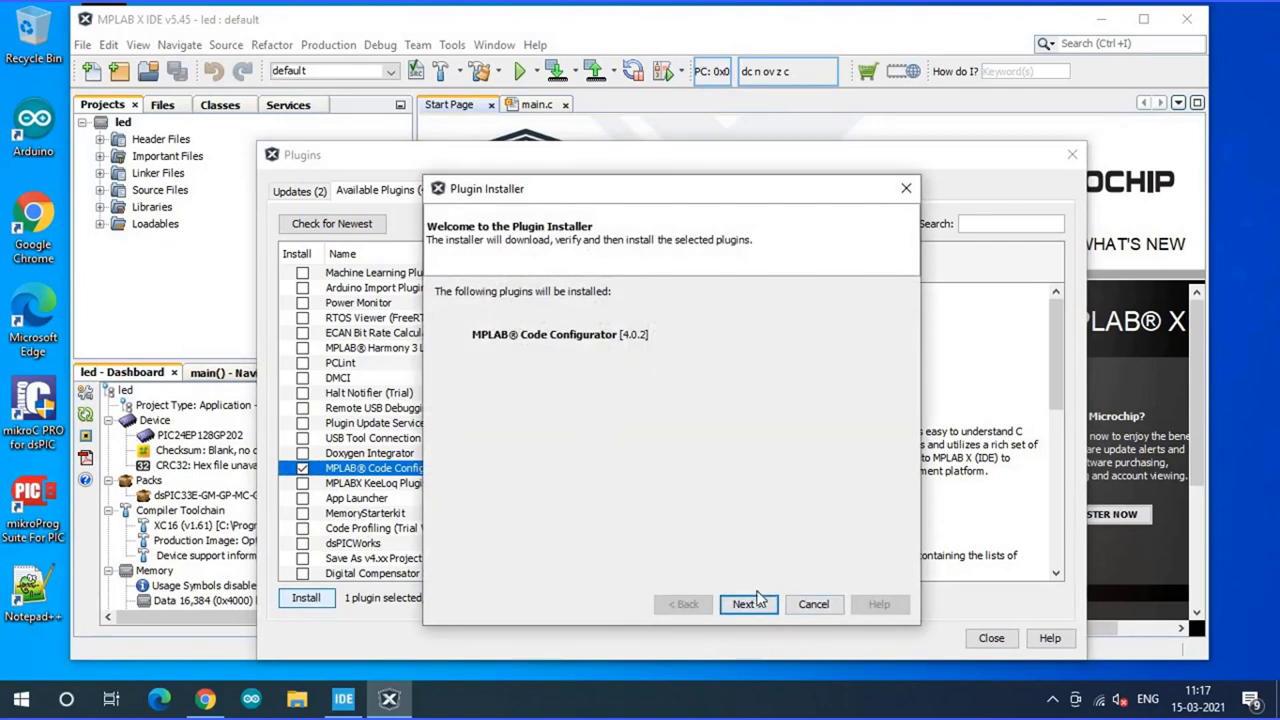
{"action": "left_click", "coordinate": [757, 598]}
{"action": "left_click", "coordinate": [578, 561]}
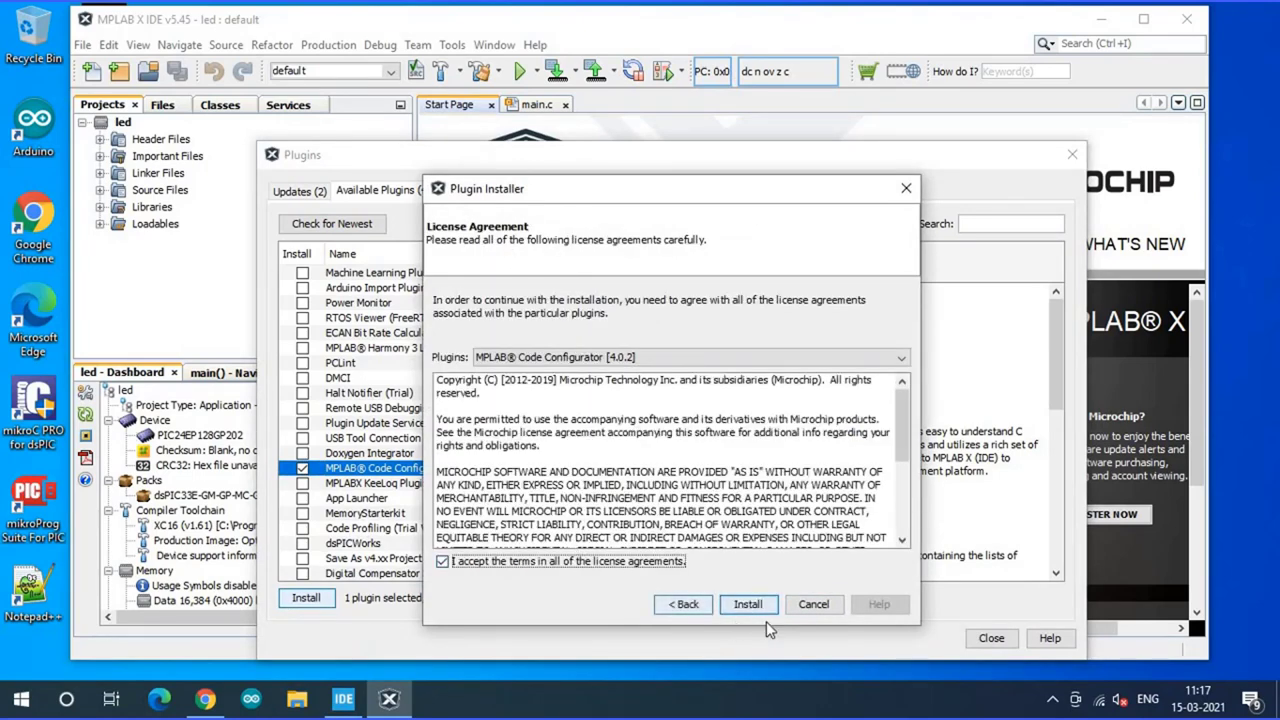
{"action": "left_click", "coordinate": [758, 610]}
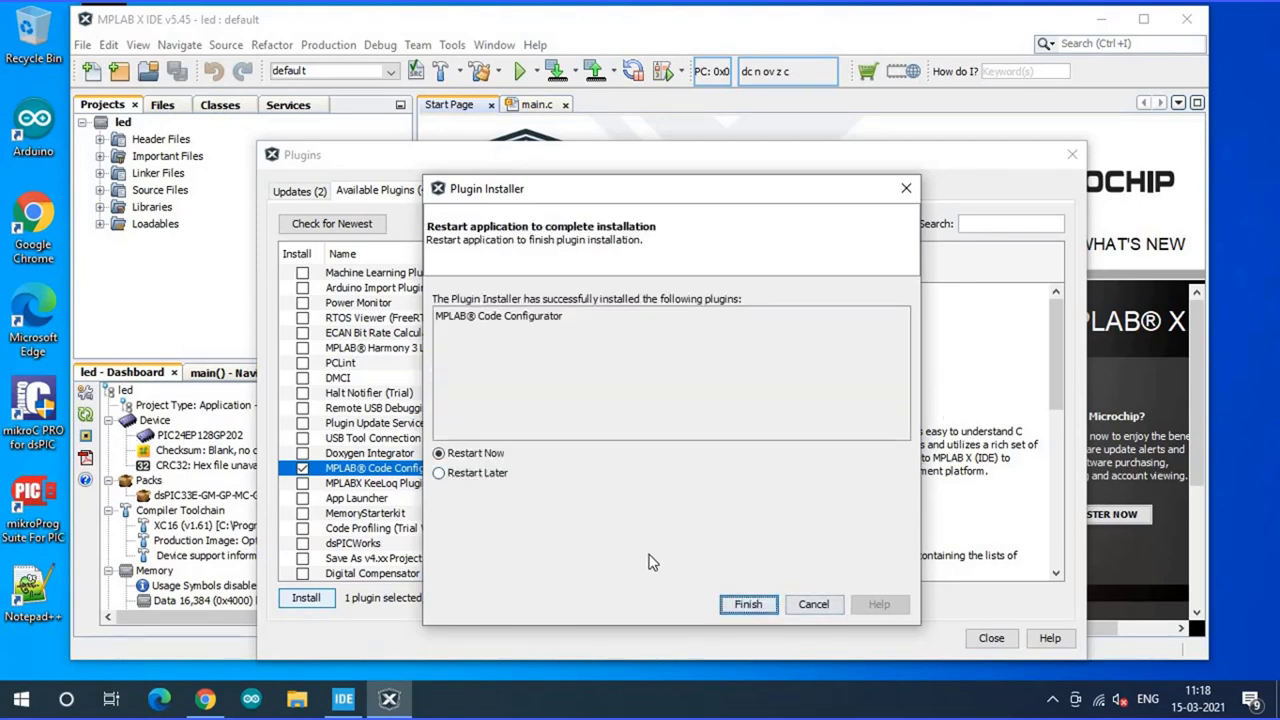
{"action": "left_click", "coordinate": [458, 476]}
{"action": "left_click", "coordinate": [748, 605]}
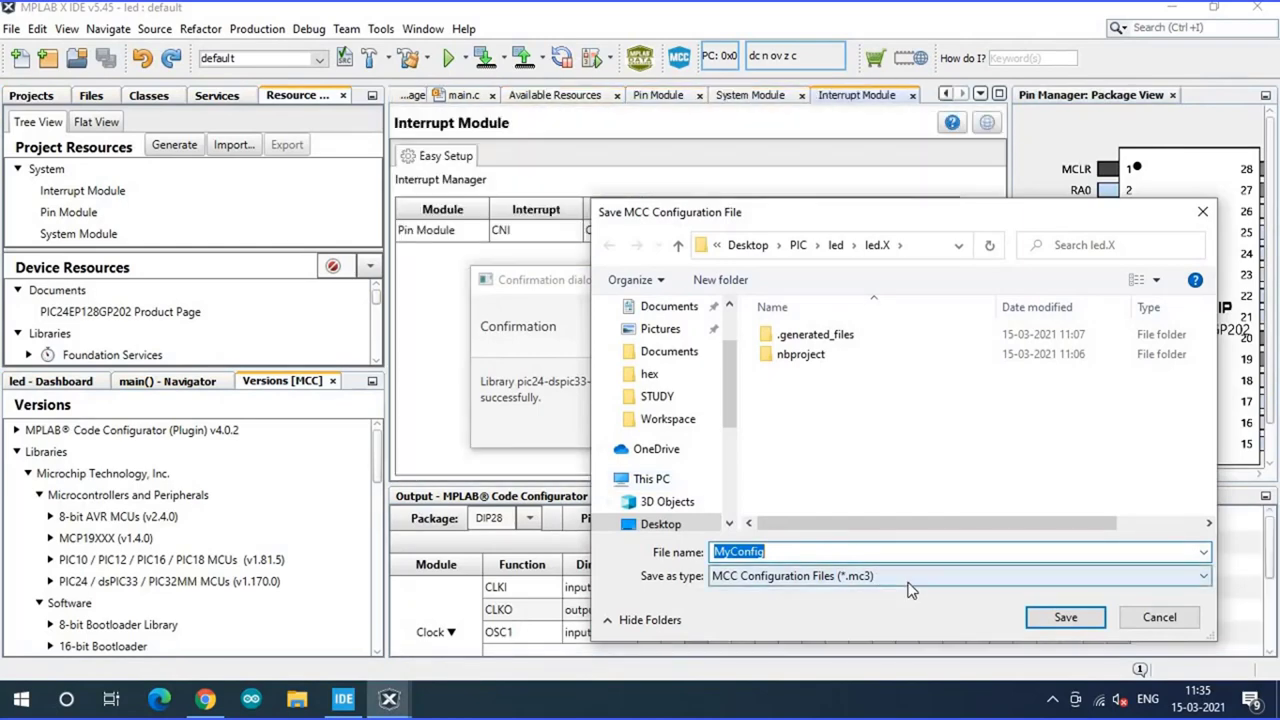
Save the MCC configuration as MyConfig in the led.X folder and dismiss the library installation confirmation
{"action": "left_click", "coordinate": [1059, 619]}
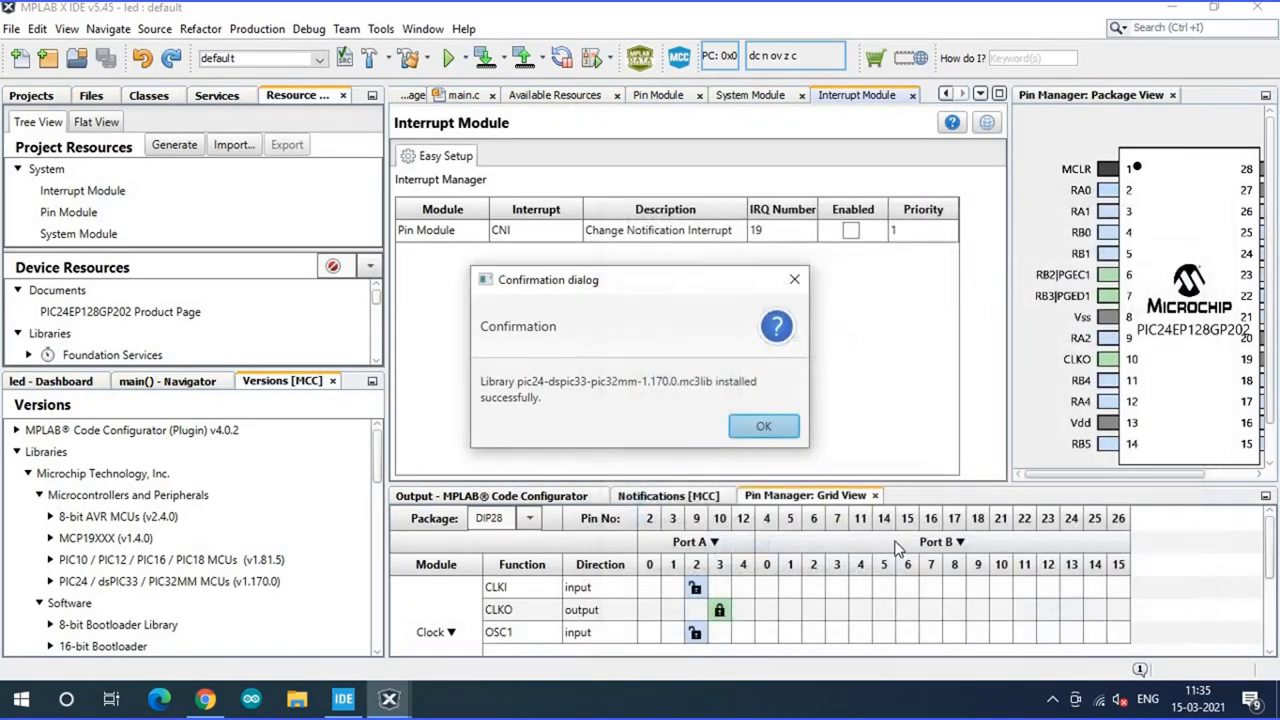
{"action": "left_click", "coordinate": [781, 430]}
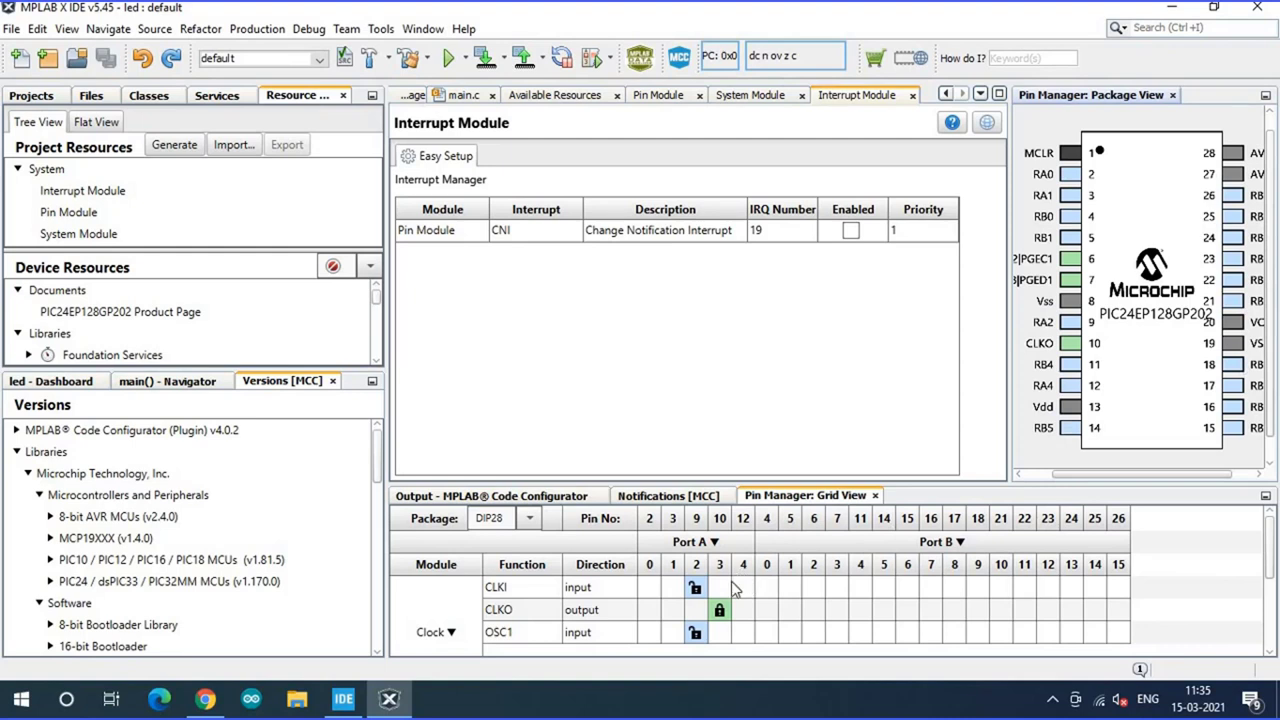
Release the CLKO clock output from Port A pin 3 and assign Port B pin 4 as a GPIO input
{"action": "left_click", "coordinate": [719, 611]}
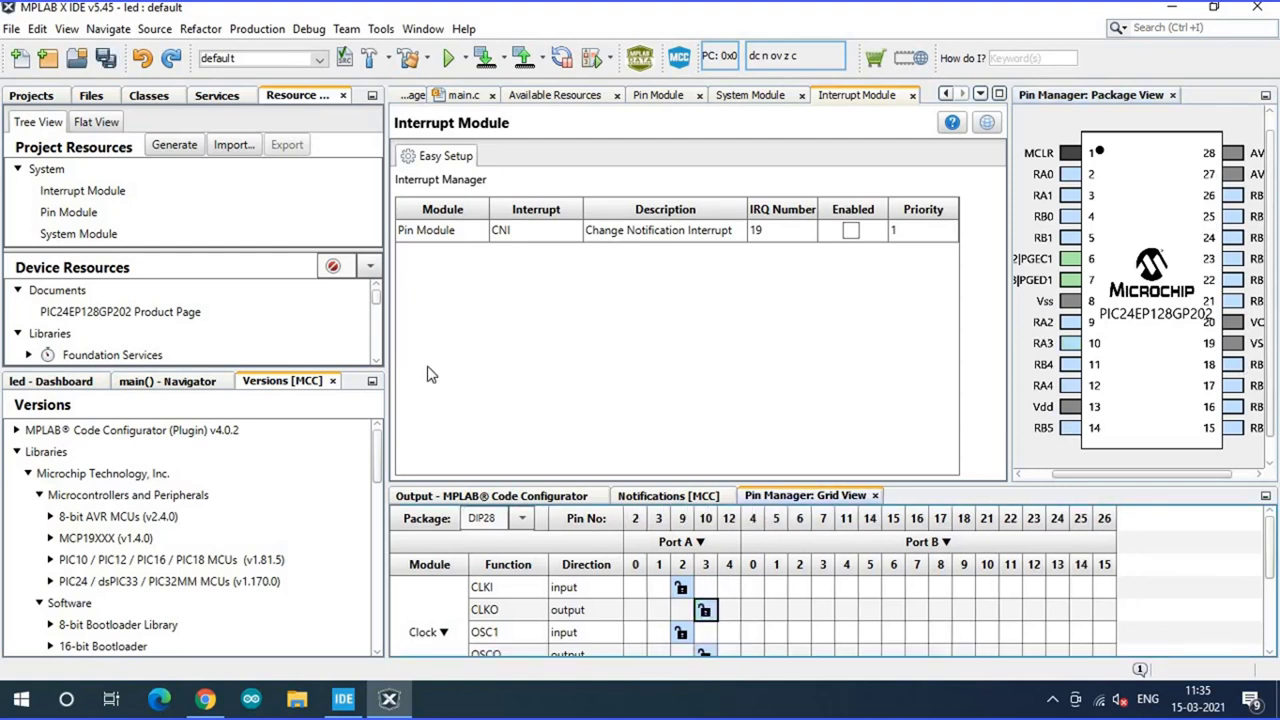
{"action": "left_click", "coordinate": [471, 320]}
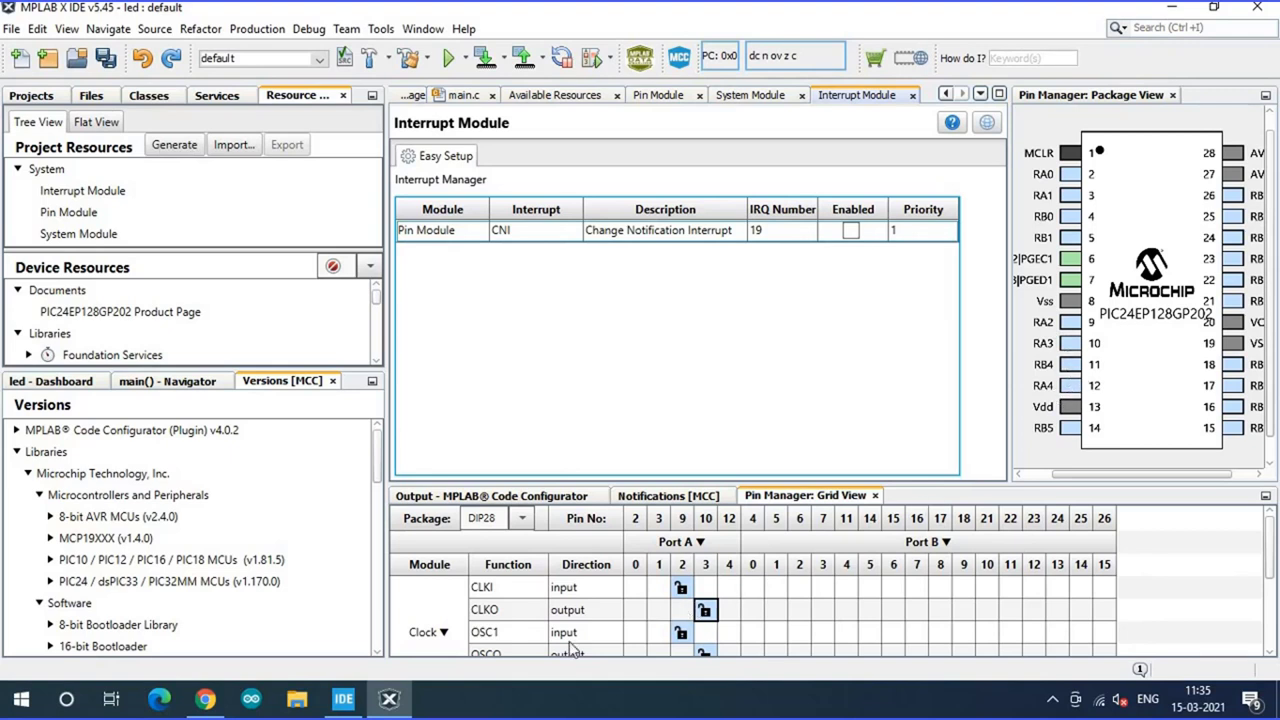
{"action": "scroll", "coordinate": [583, 617], "scroll_direction": "down", "scroll_amount": 1}
{"action": "scroll", "coordinate": [583, 619], "scroll_direction": "down", "scroll_amount": 1}
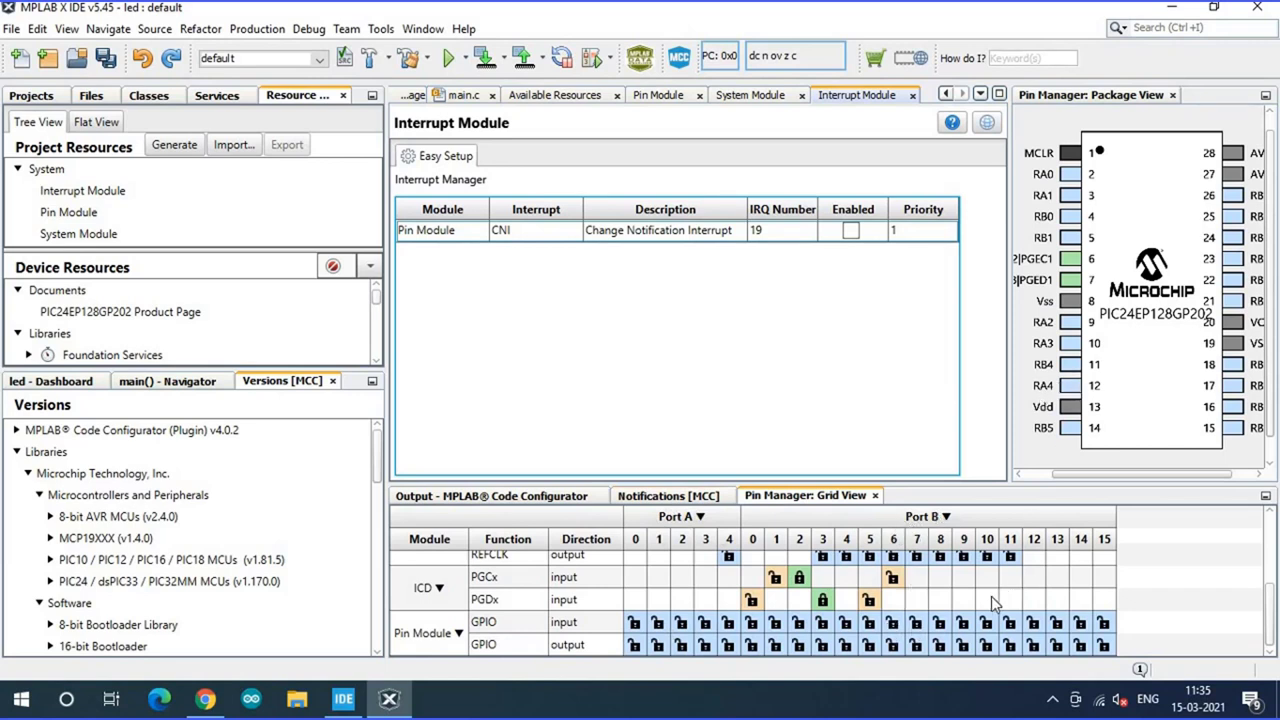
{"action": "left_click", "coordinate": [846, 624]}
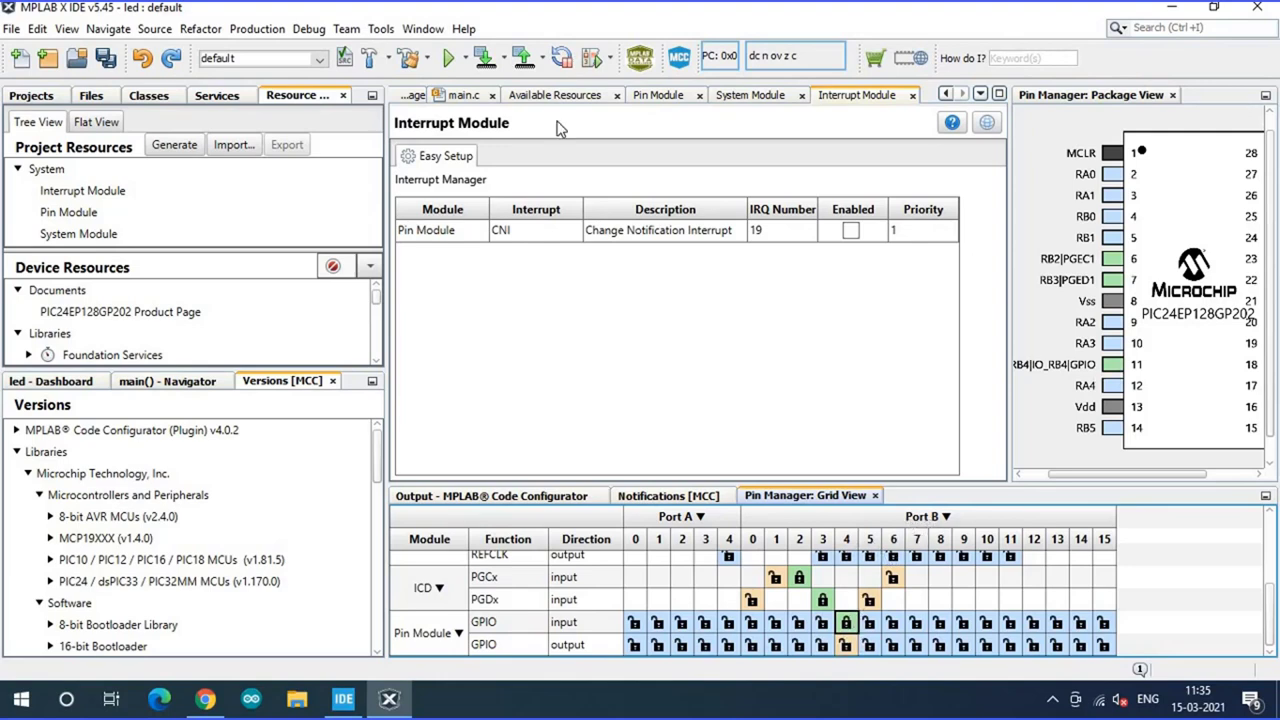
Generate the MCC code for the project and open the generated header file pin_manager.h
{"action": "left_click", "coordinate": [176, 146]}
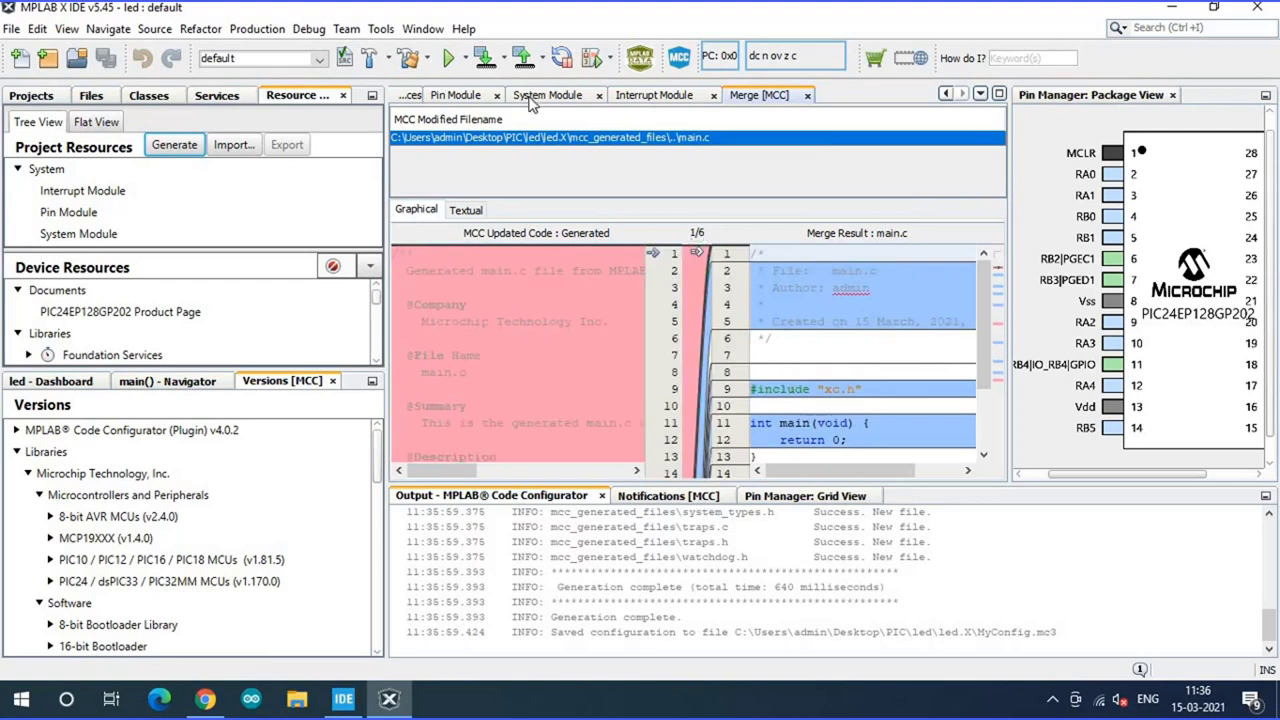
{"action": "left_click", "coordinate": [31, 100]}
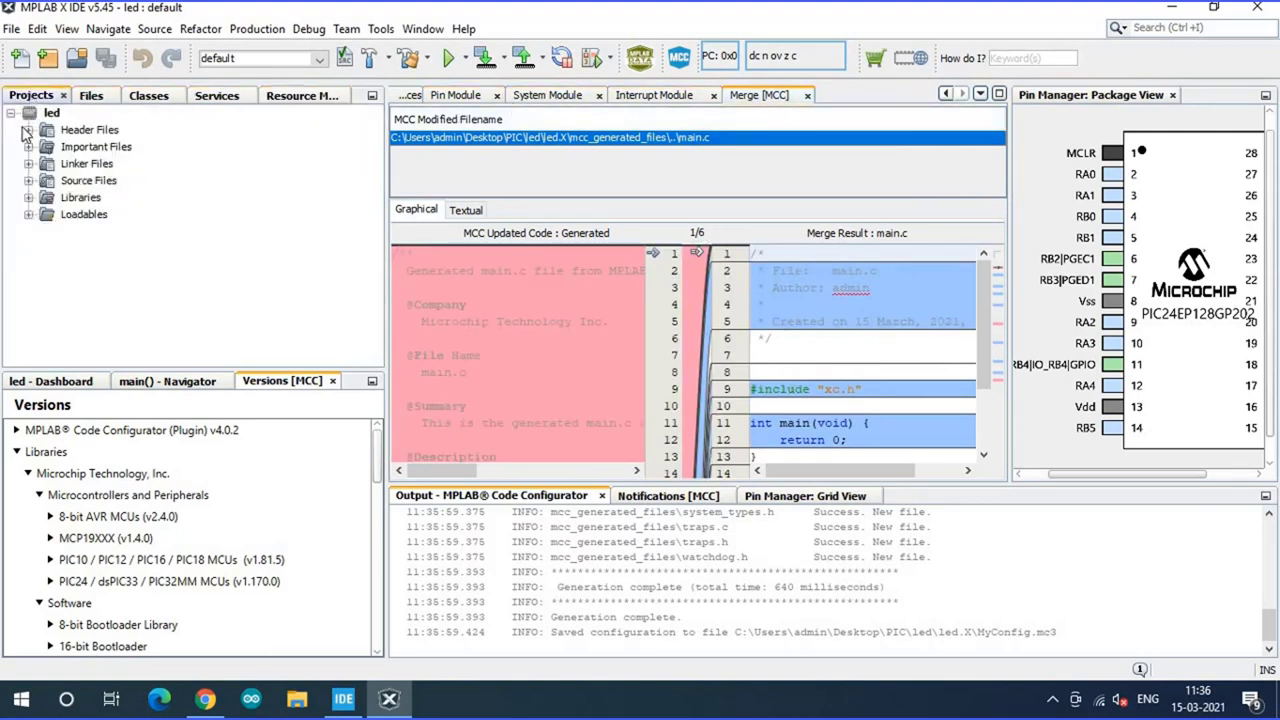
{"action": "left_click", "coordinate": [28, 131]}
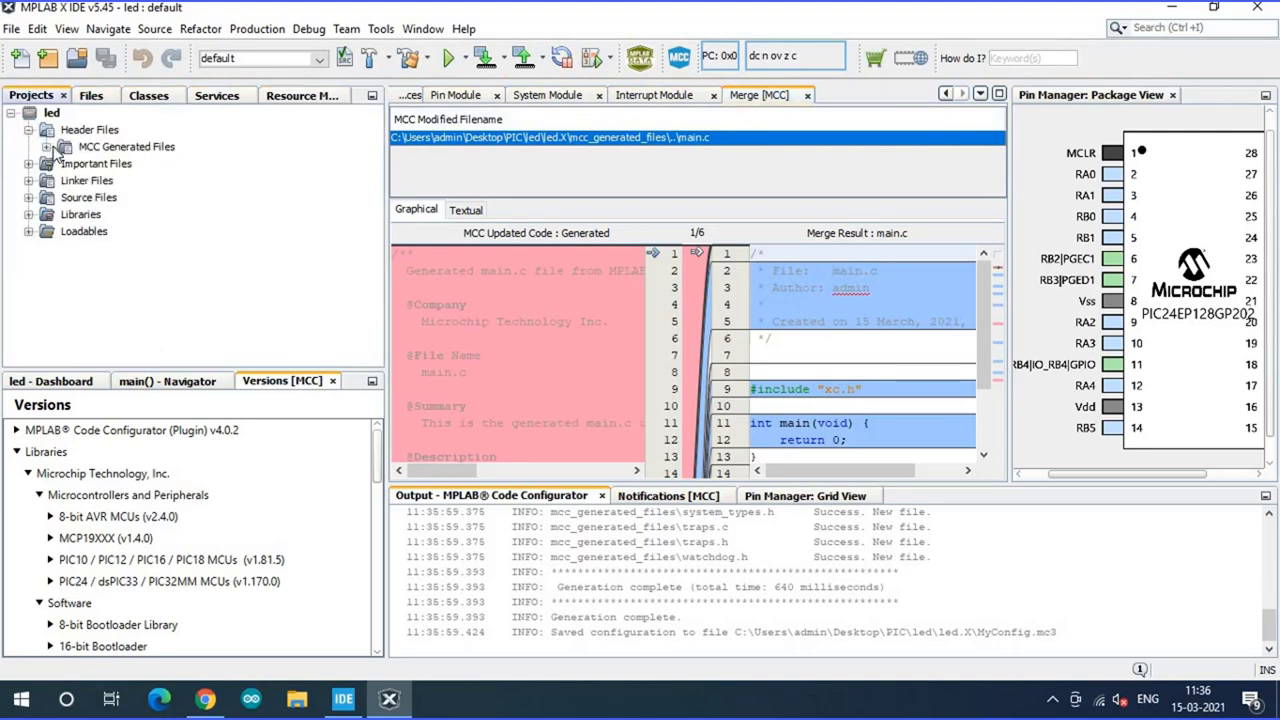
{"action": "left_click", "coordinate": [47, 147]}
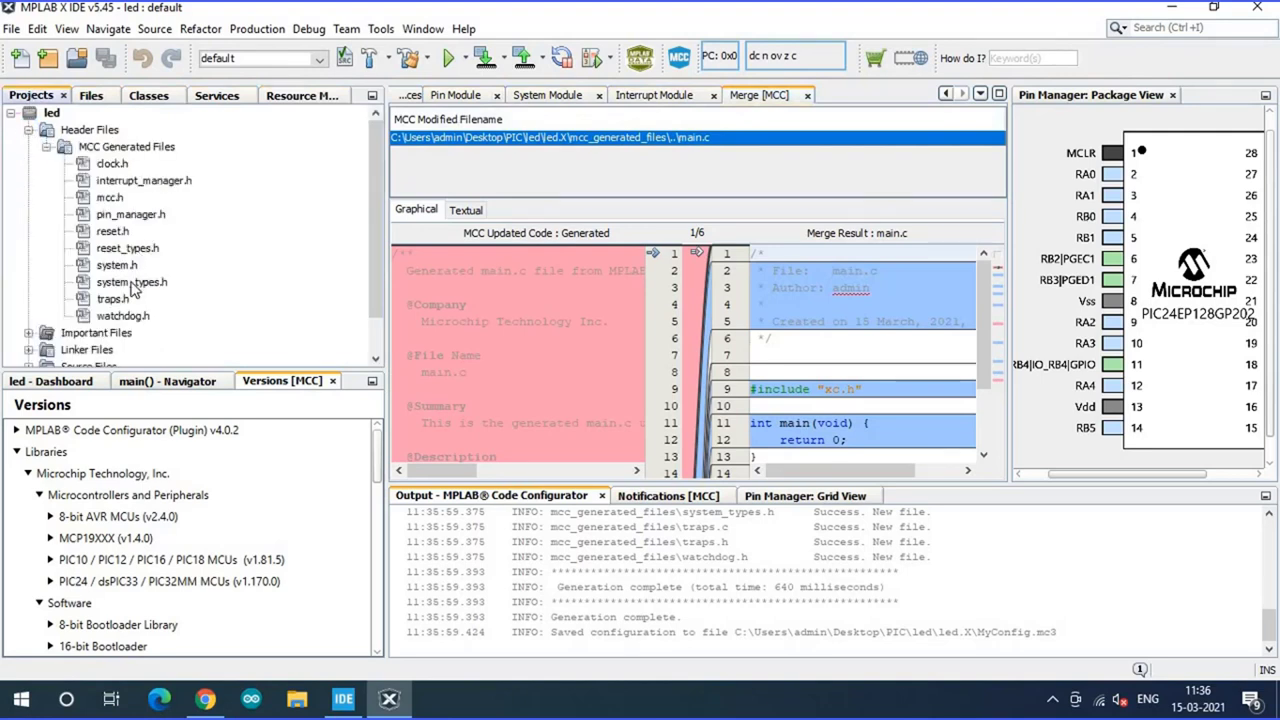
{"action": "left_click", "coordinate": [161, 221]}
{"action": "double_click", "coordinate": [162, 222]}
Find the RB4 set-high macro definition in pin_manager.h and select its name, IO_RB4_SetHigh()
{"action": "scroll", "coordinate": [565, 251], "scroll_direction": "down", "scroll_amount": 15}
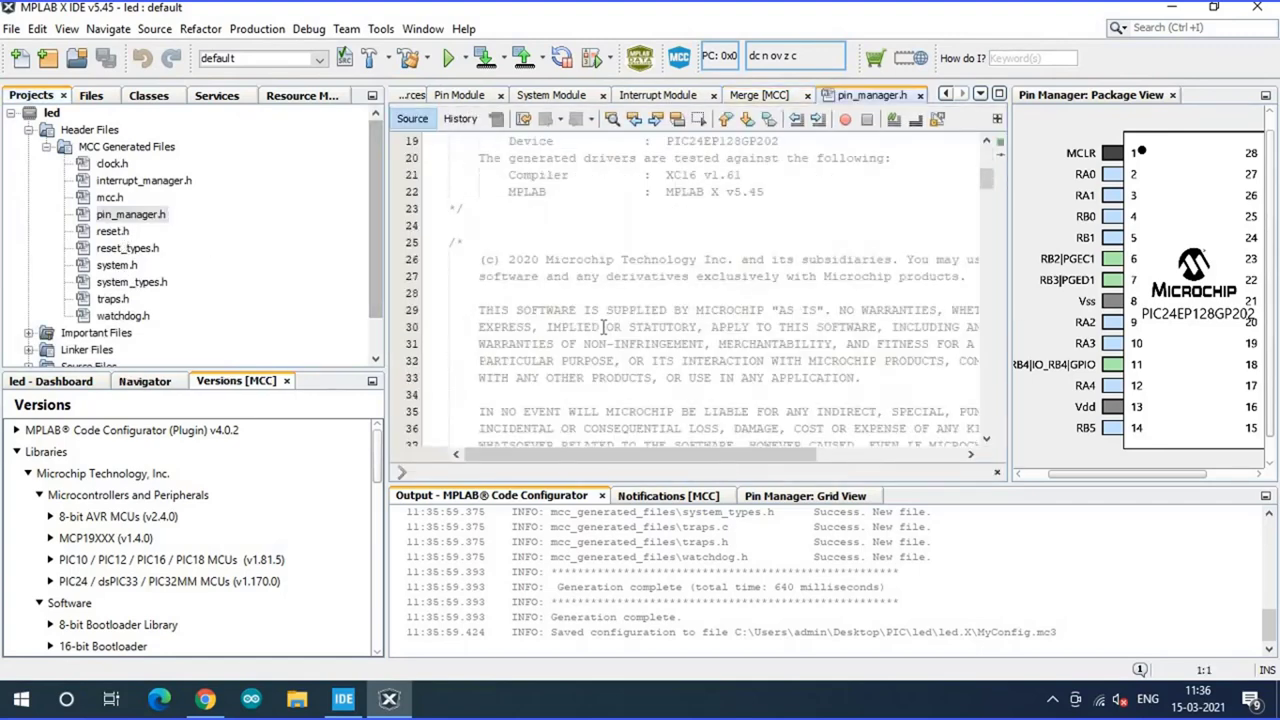
{"action": "scroll", "coordinate": [565, 251], "scroll_direction": "down", "scroll_amount": 10}
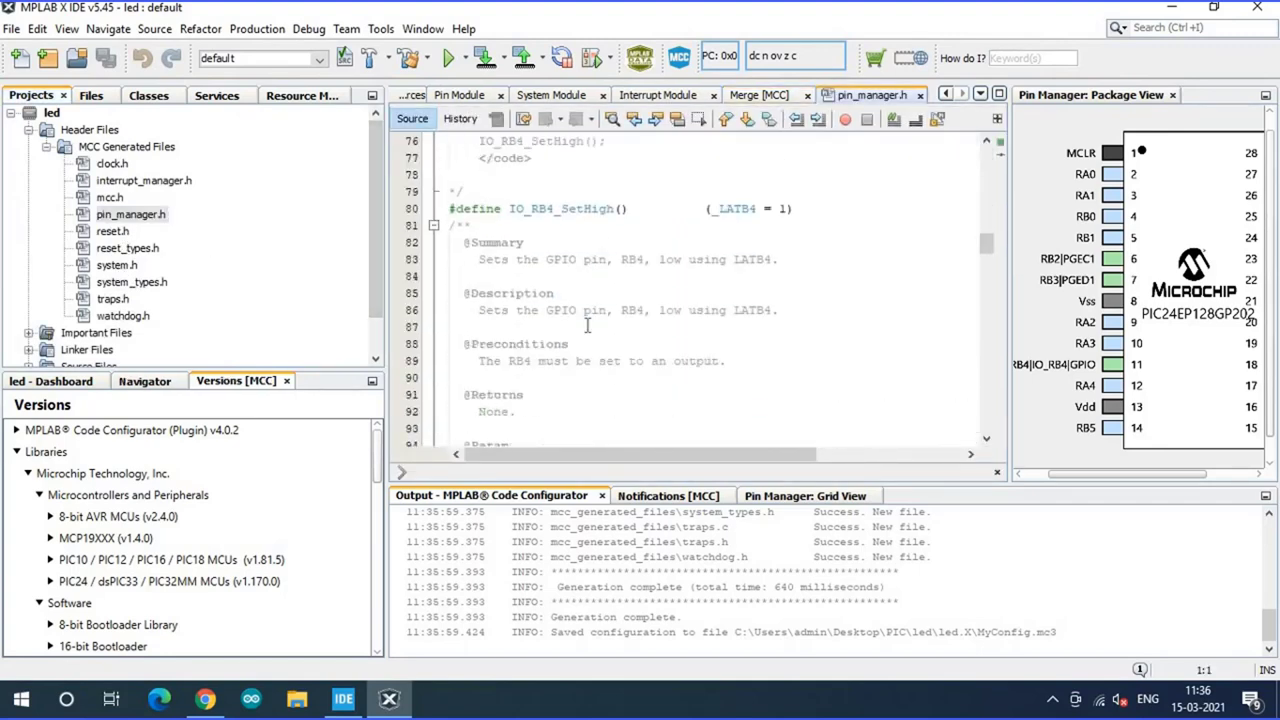
{"action": "left_click_drag", "start_coordinate": [508, 208], "coordinate": [628, 208]}
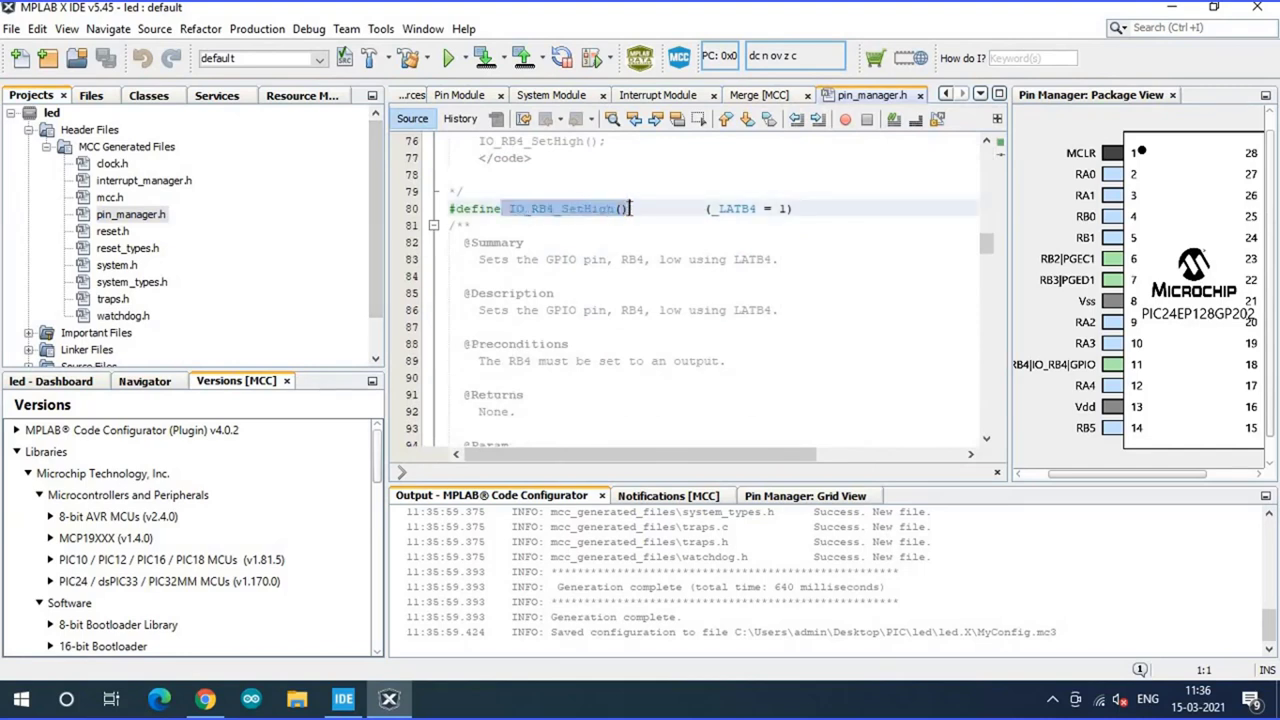
Clear the macro selection and review the following RB4 definitions in pin_manager.h as far as IO_RB4_Toggle()
{"action": "left_click", "coordinate": [676, 225]}
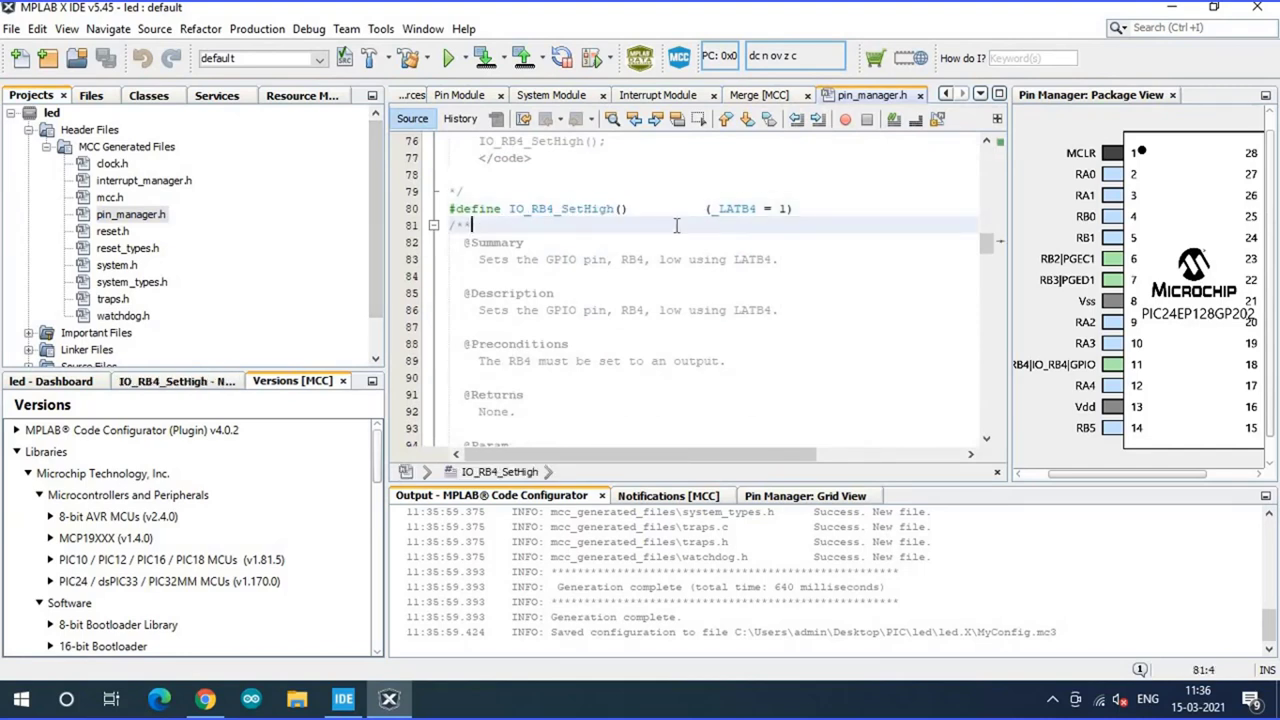
{"action": "left_click", "coordinate": [666, 293]}
{"action": "scroll", "coordinate": [666, 288], "scroll_direction": "down", "scroll_amount": 13}
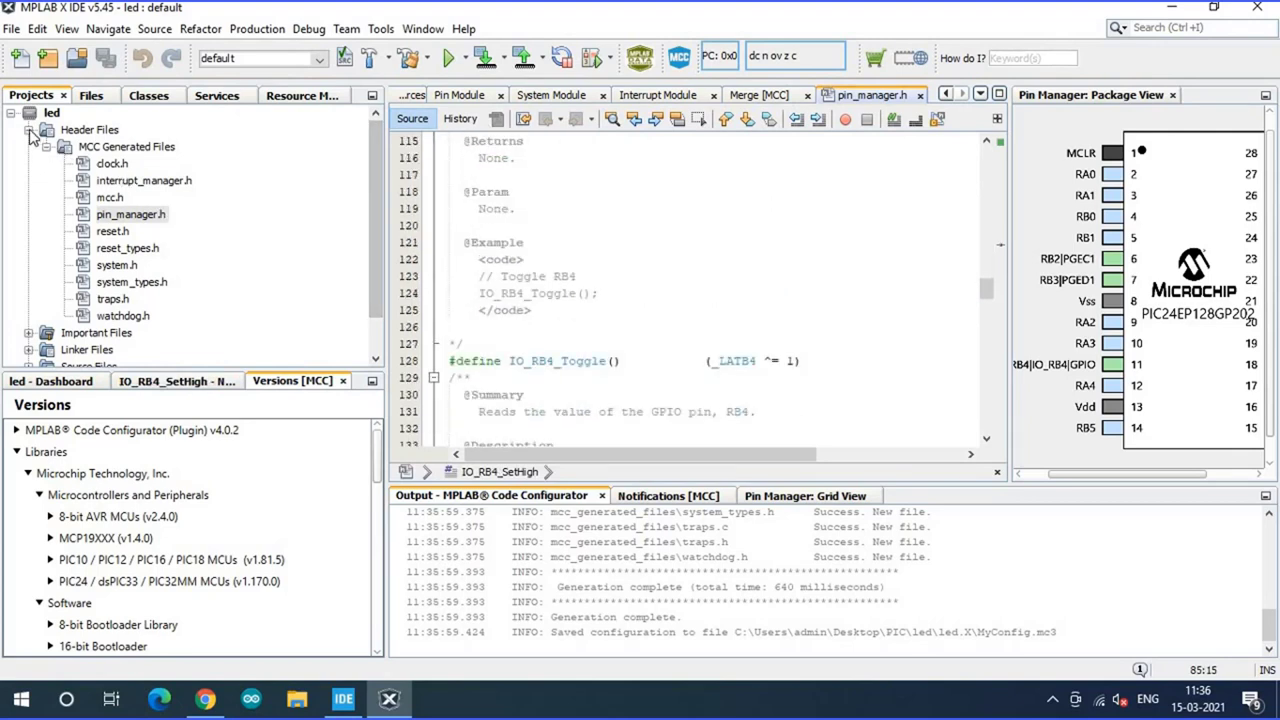
Collapse the project's header files, open main.c from the source files and place the cursor on the blank line above the main function
{"action": "double_click", "coordinate": [90, 130]}
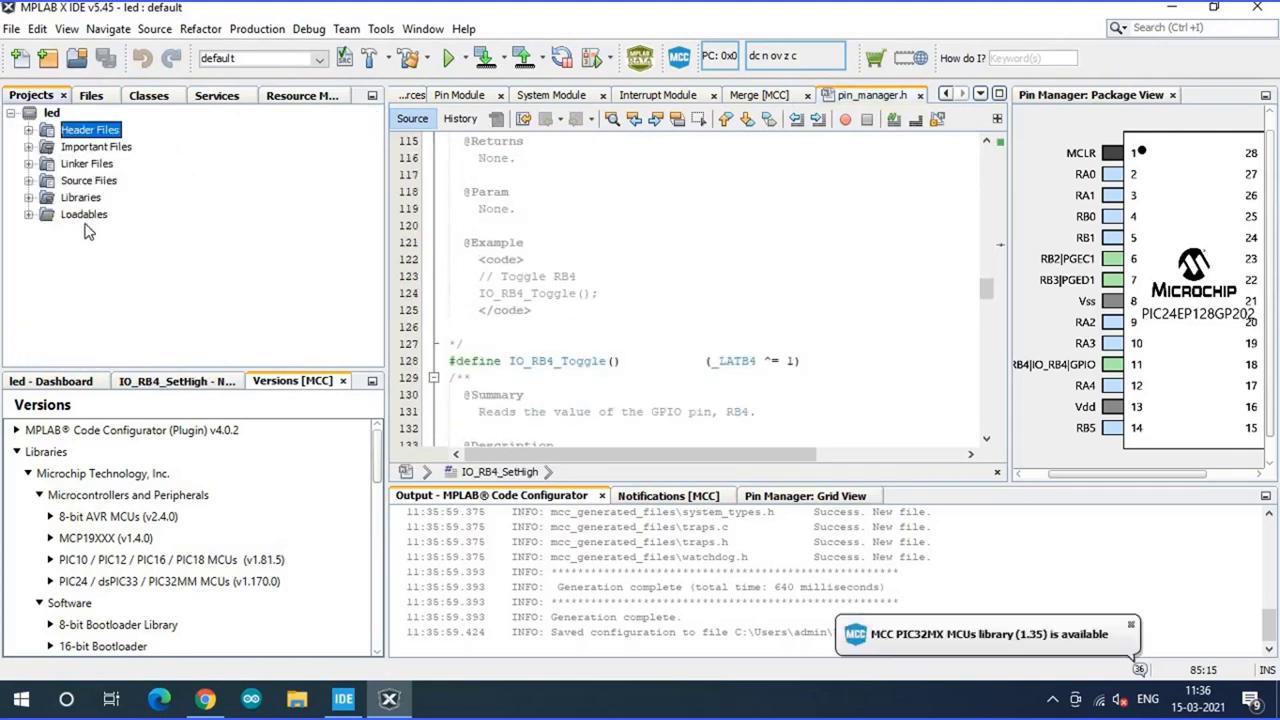
{"action": "left_click", "coordinate": [28, 181]}
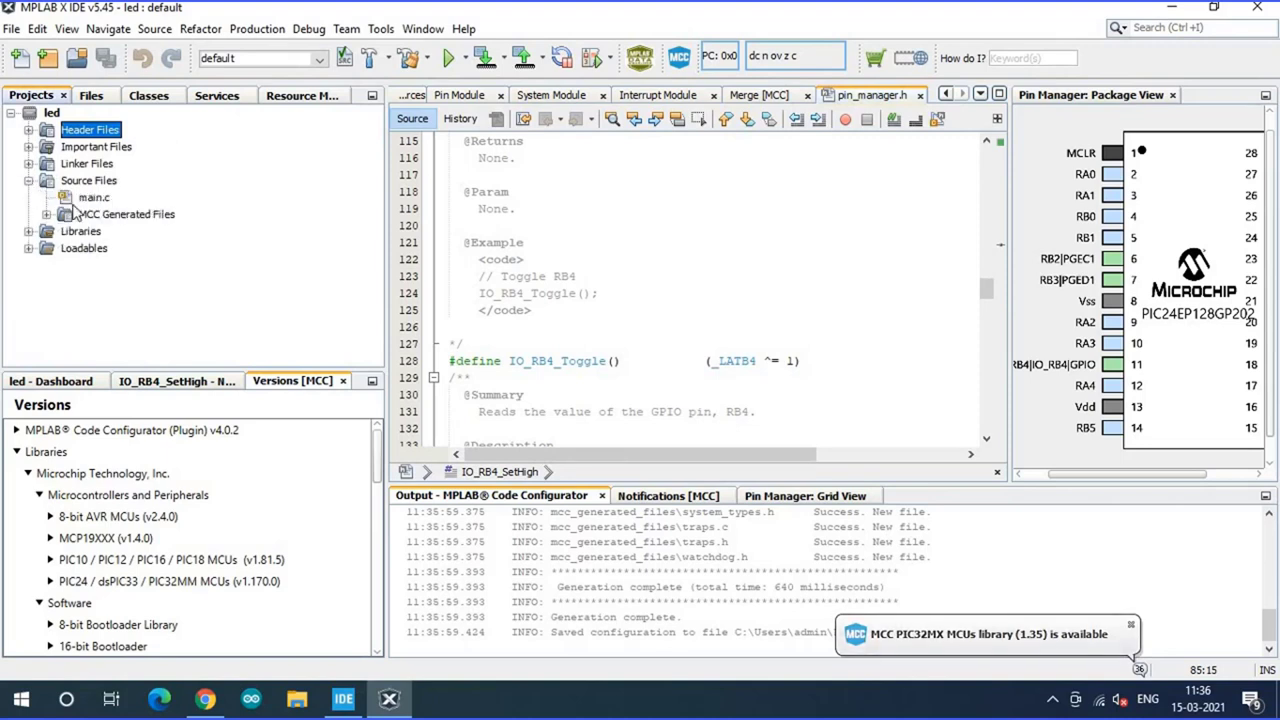
{"action": "double_click", "coordinate": [93, 197]}
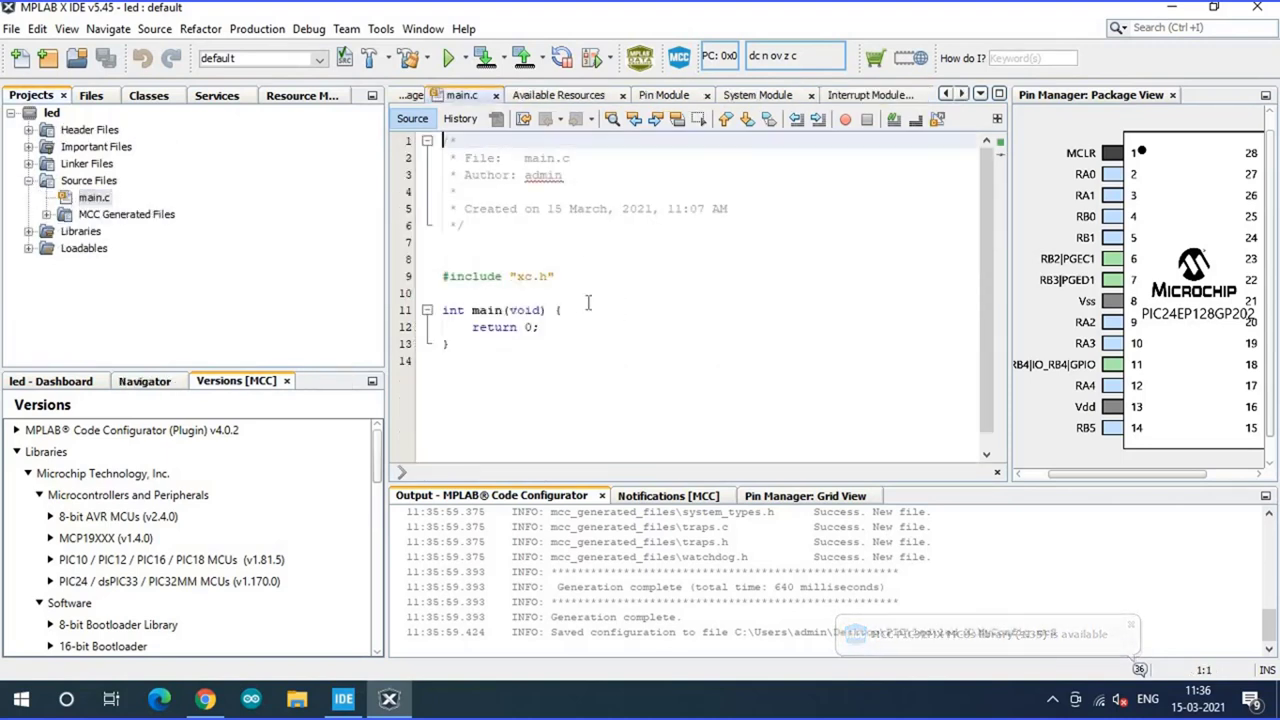
{"action": "left_click", "coordinate": [592, 294]}
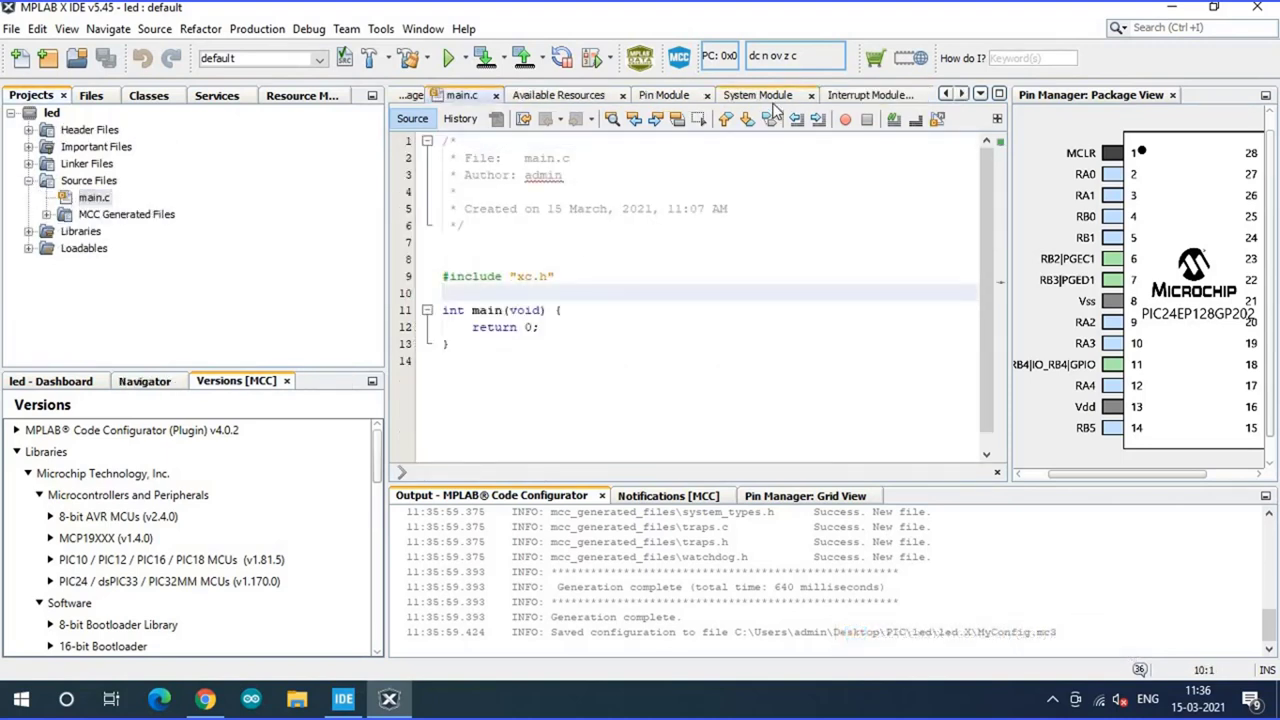